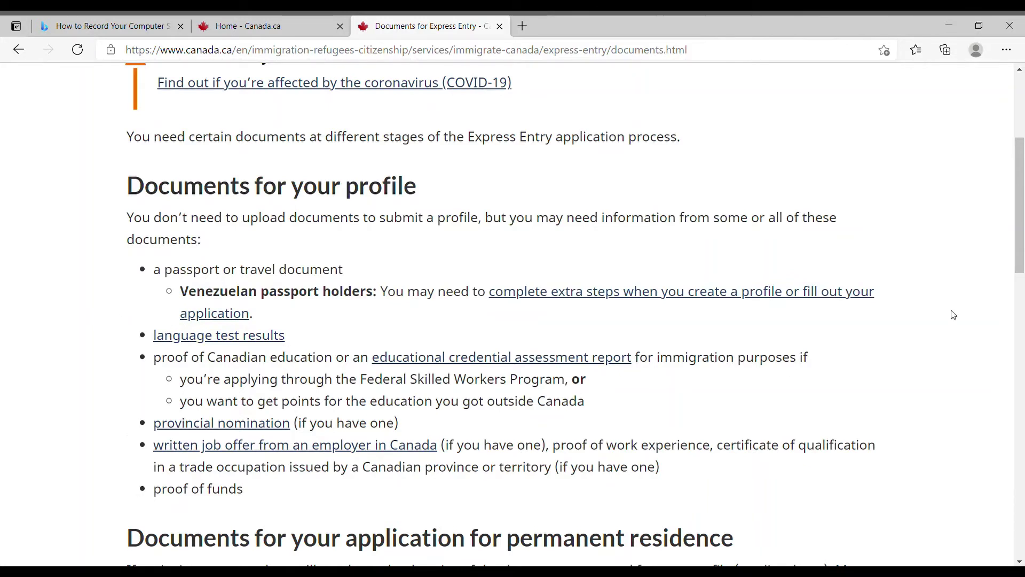
# Return from the Express Entry documents page to the Express Entry overview and open How Express Entry works.
pyautogui.moveTo(1021, 256); pyautogui.dragTo(1024, 187)
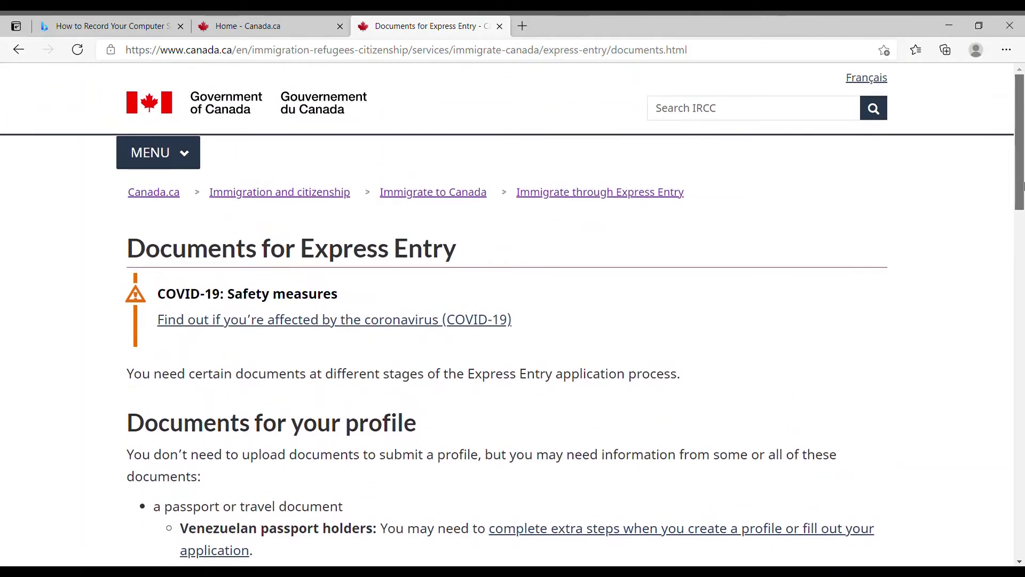
pyautogui.moveTo(1023, 187)
pyautogui.mouseDown()
pyautogui.moveTo(1024, 489)
pyautogui.moveTo(1023, 189)
pyautogui.mouseUp()
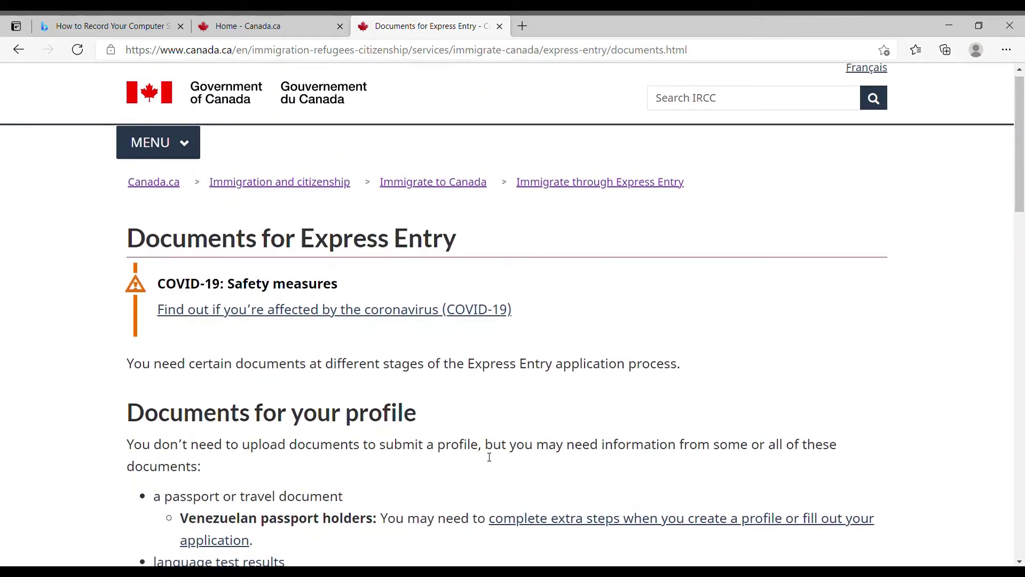
pyautogui.click(14, 50)
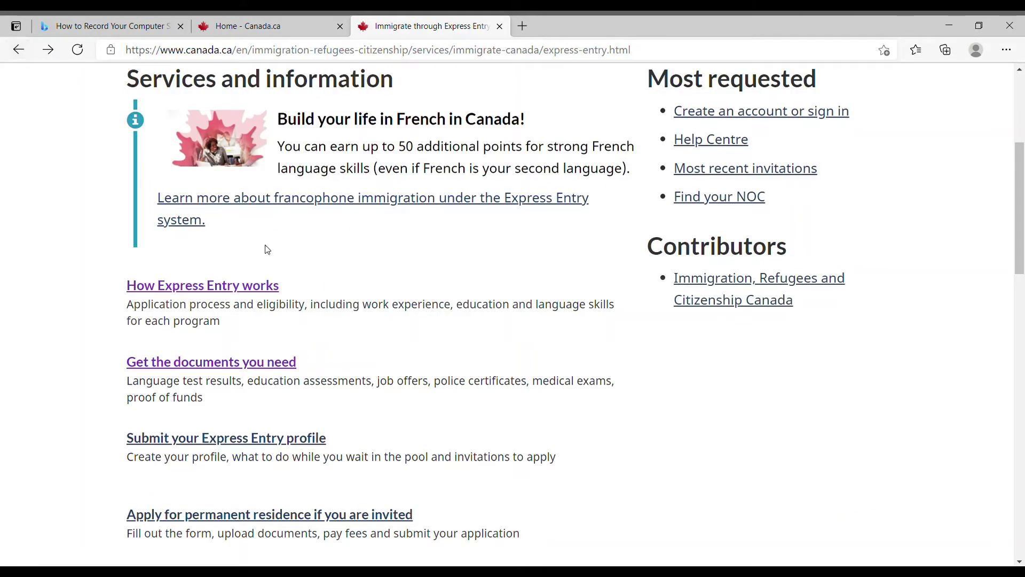
pyautogui.click(222, 292)
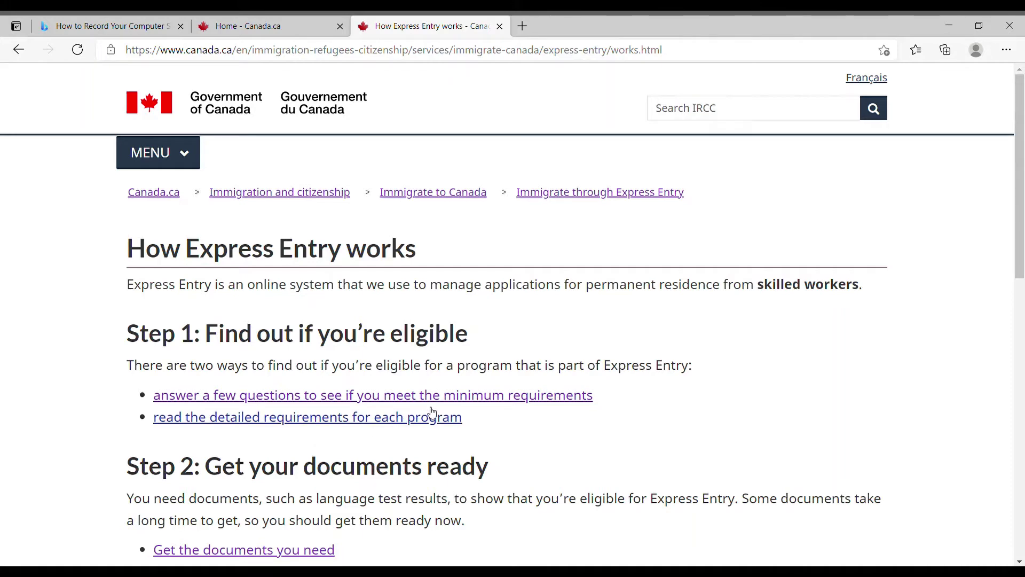
# Go to the page with questions on the minimum requirements and start the eligibility check.
pyautogui.click(468, 395)
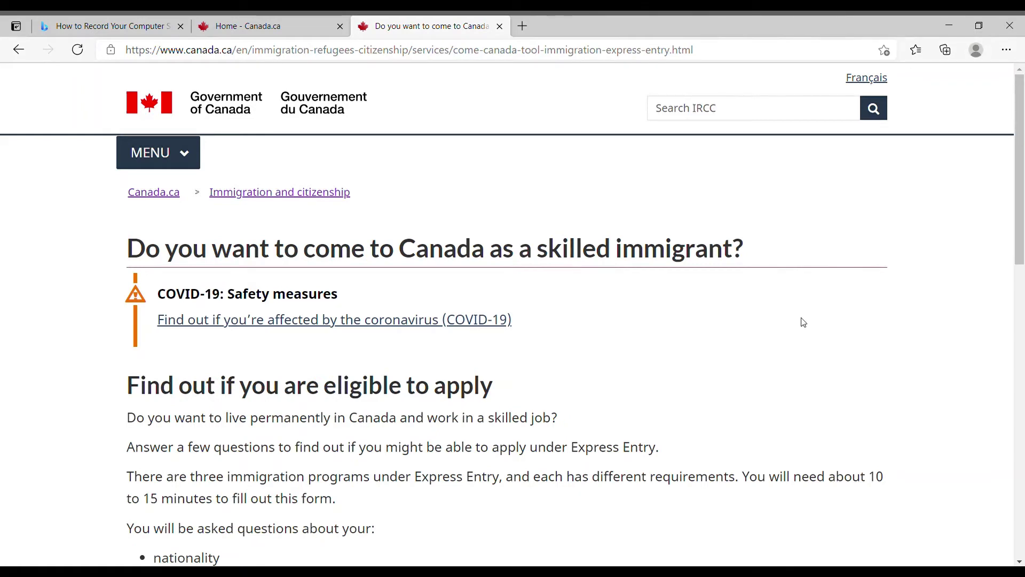
pyautogui.moveTo(1023, 183); pyautogui.dragTo(1014, 279)
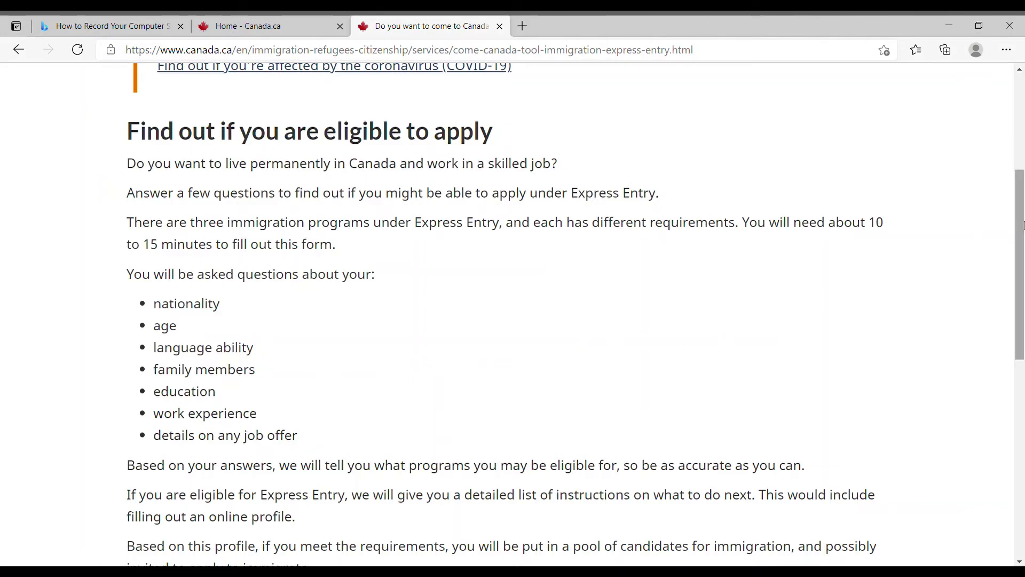
pyautogui.moveTo(1024, 225); pyautogui.dragTo(1017, 320)
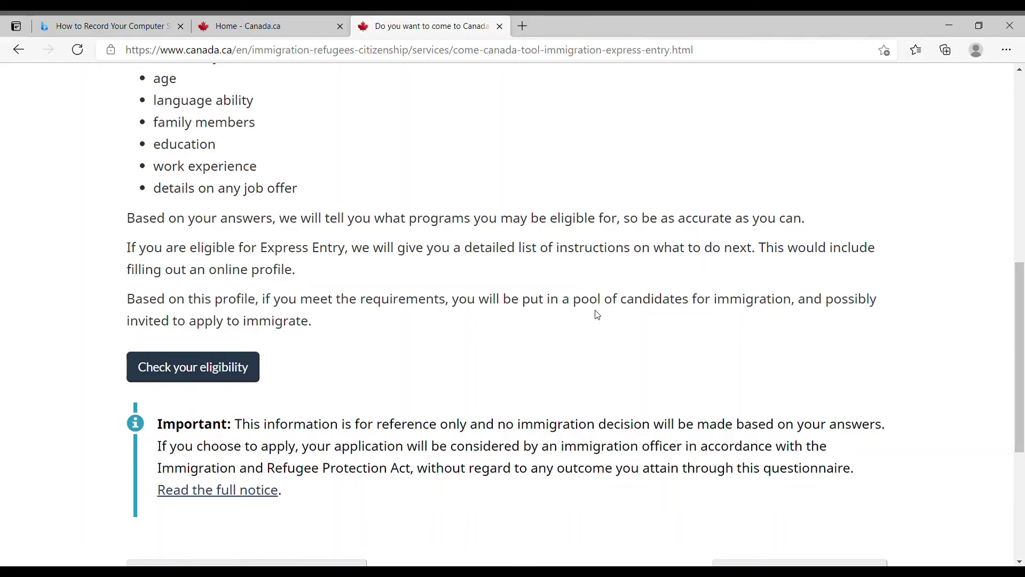
pyautogui.click(195, 373)
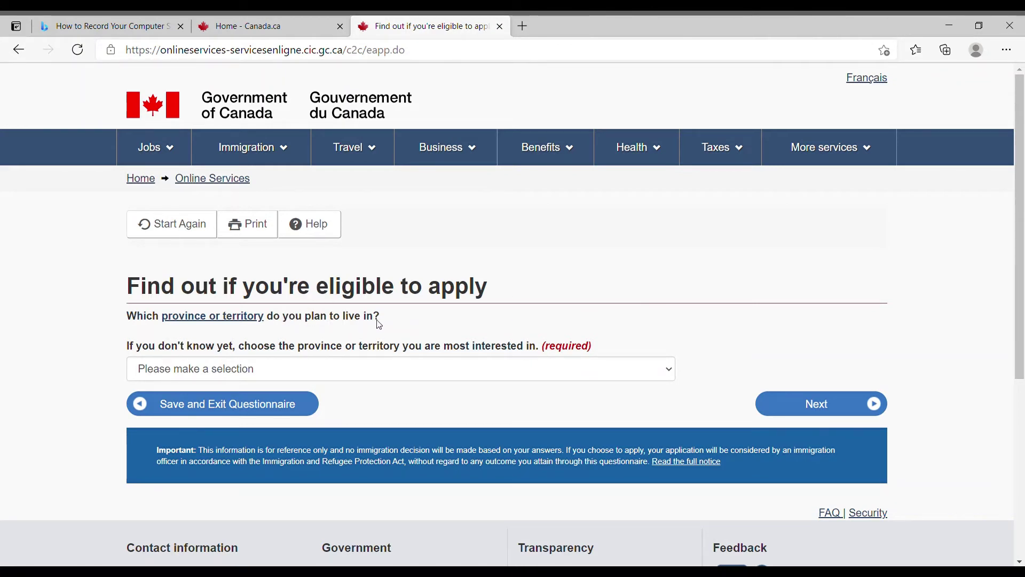
# Choose Ontario as the province planned to live in and proceed to the following question.
pyautogui.click(498, 372)
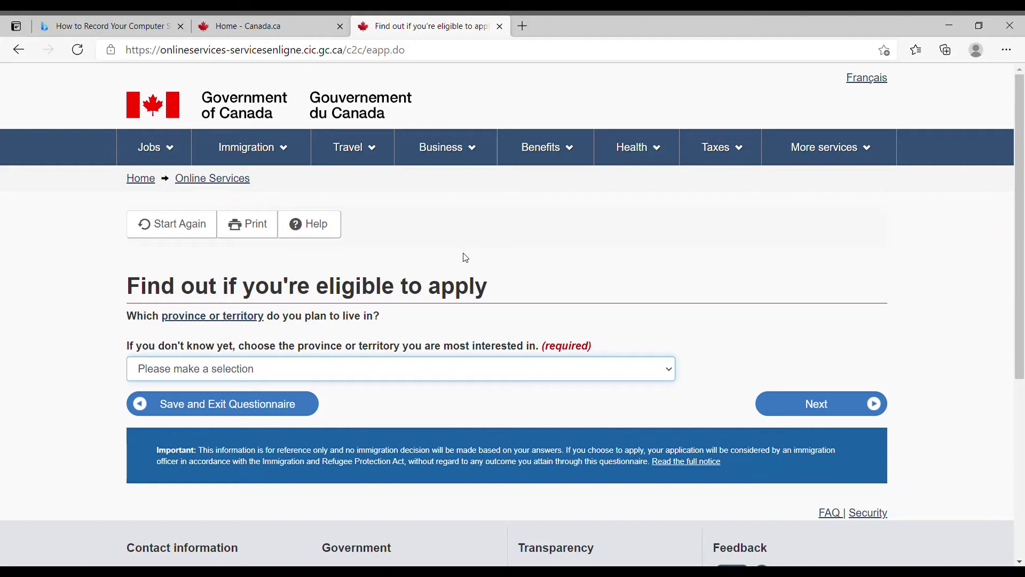
pyautogui.press('o')
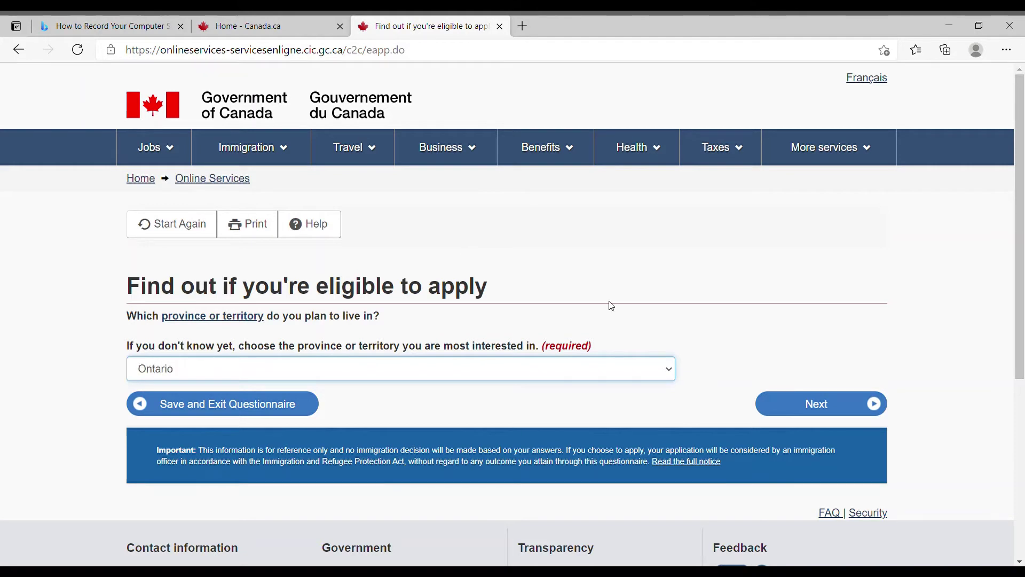
pyautogui.click(802, 409)
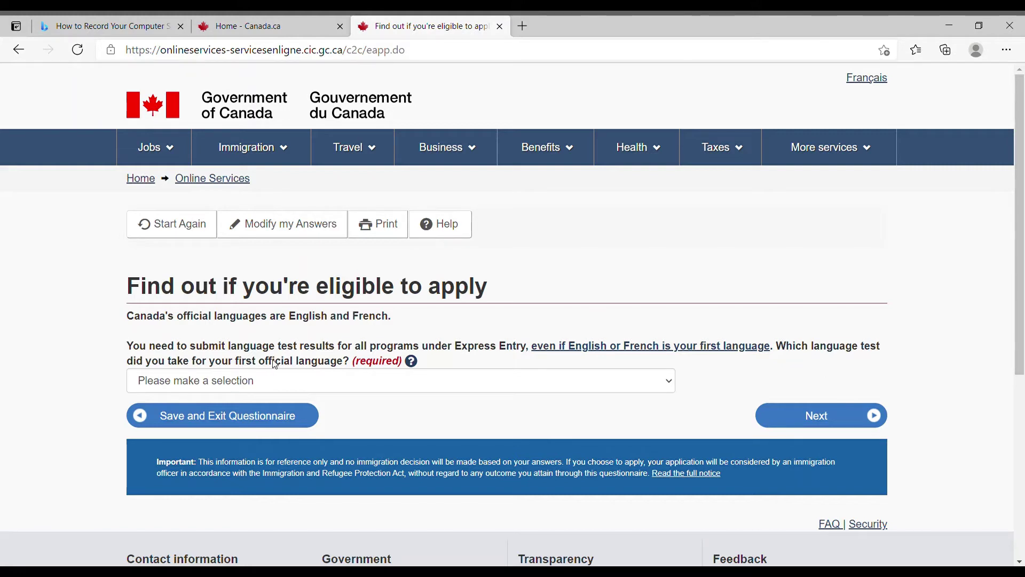
# Answer the first official language test question, set the test date to June 01, 2020, and submit it.
pyautogui.click(374, 386)
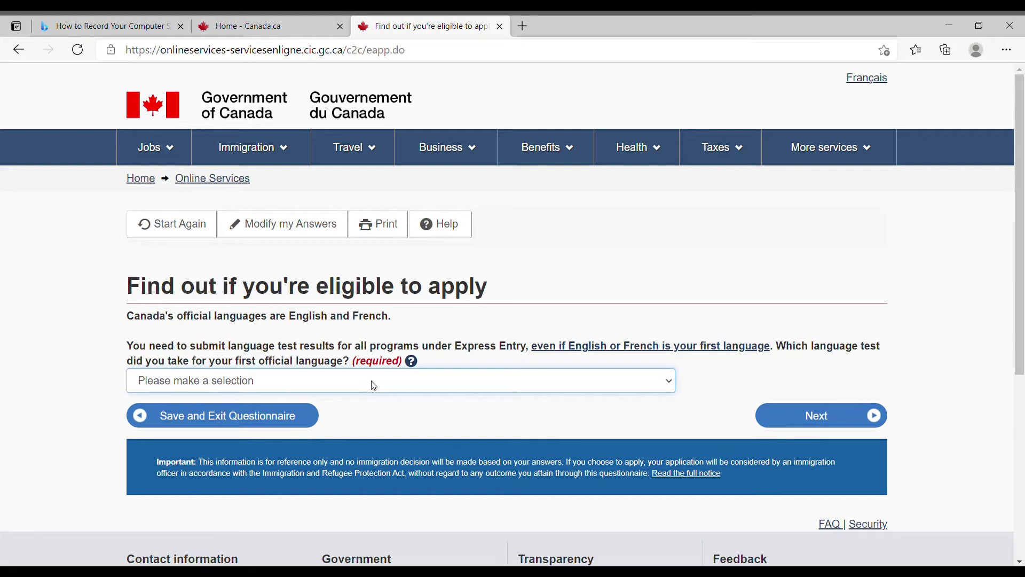
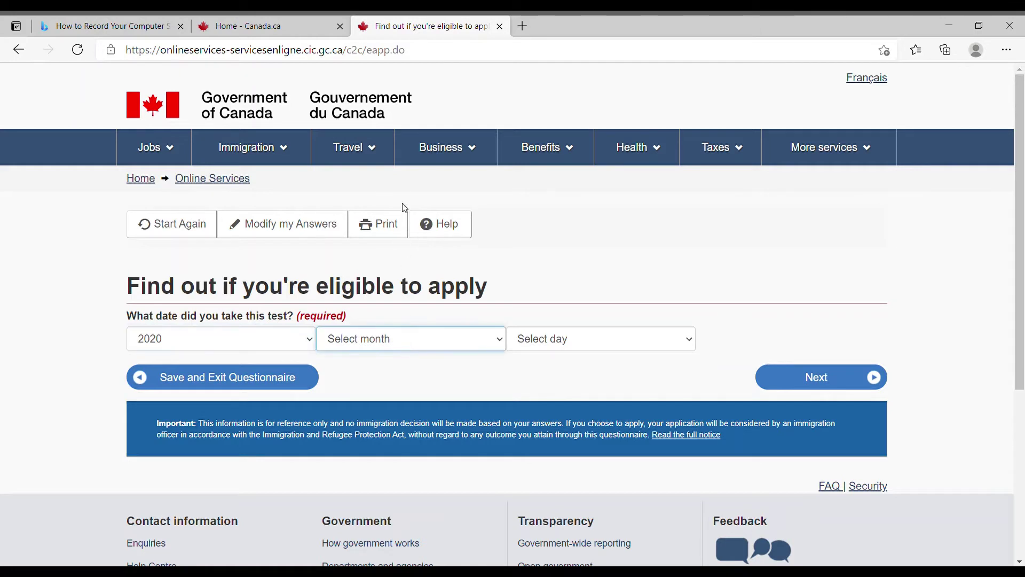
pyautogui.write('june')
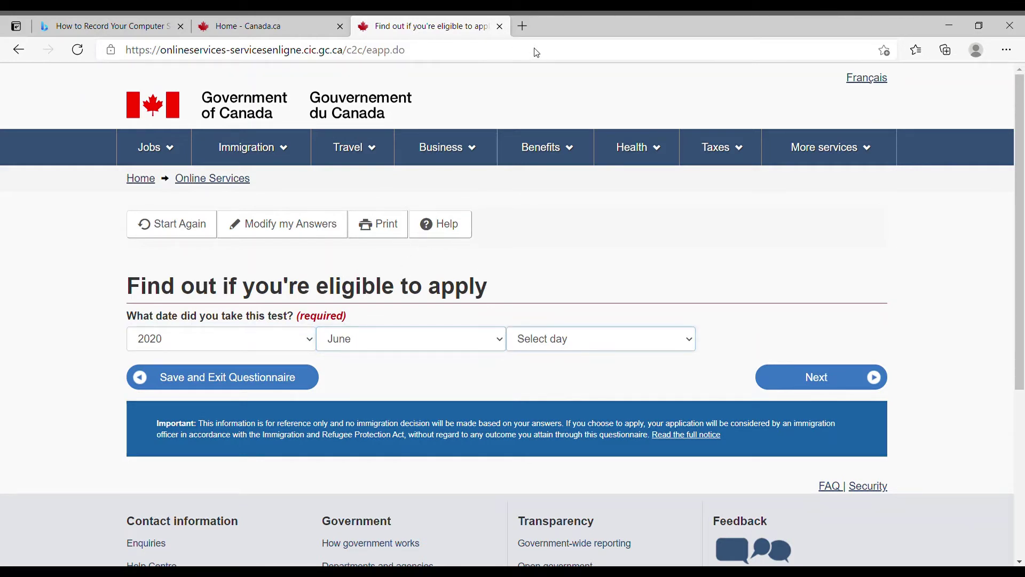
pyautogui.press('Tab')
pyautogui.write('02')
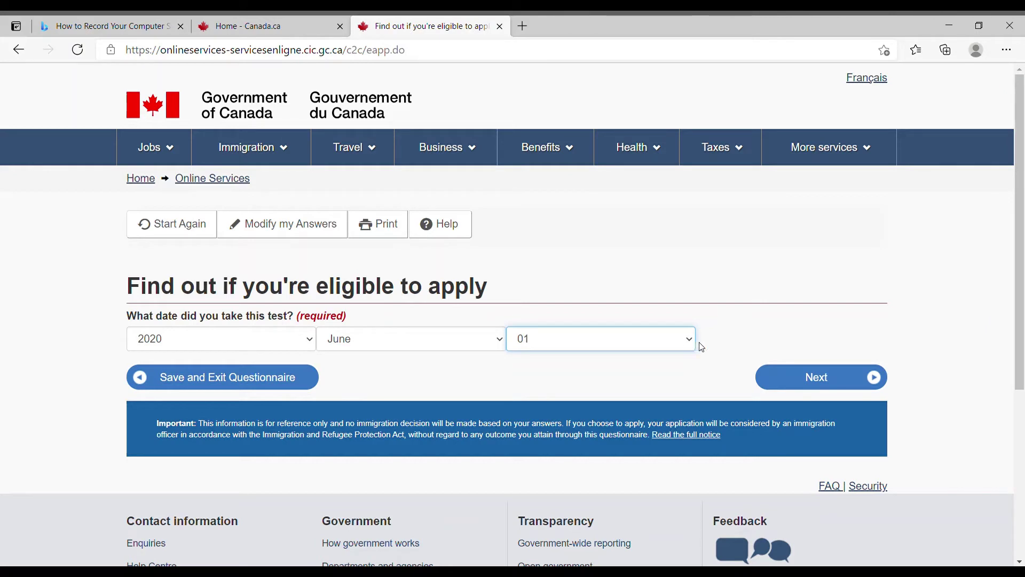
pyautogui.click(725, 350)
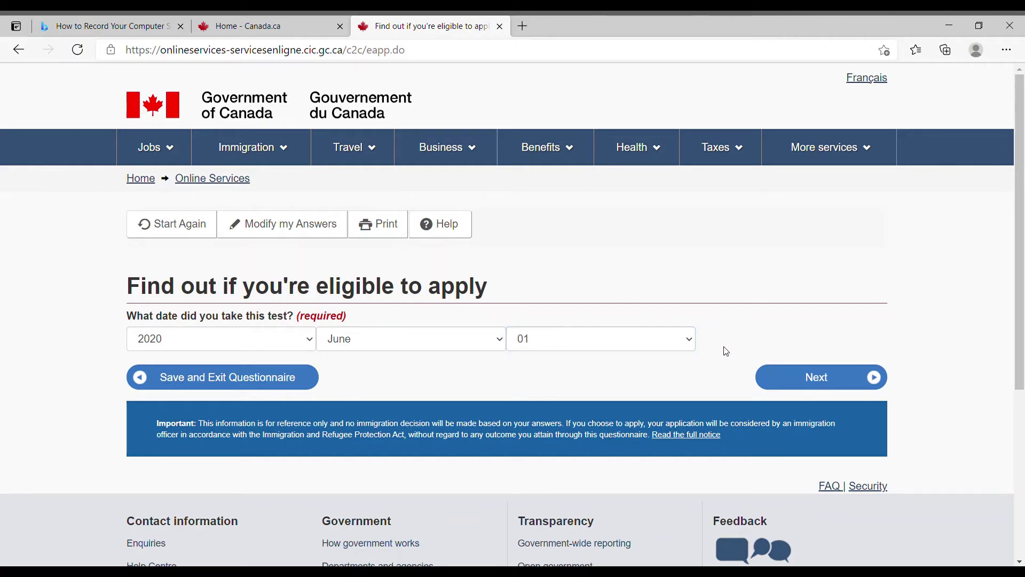
pyautogui.click(794, 385)
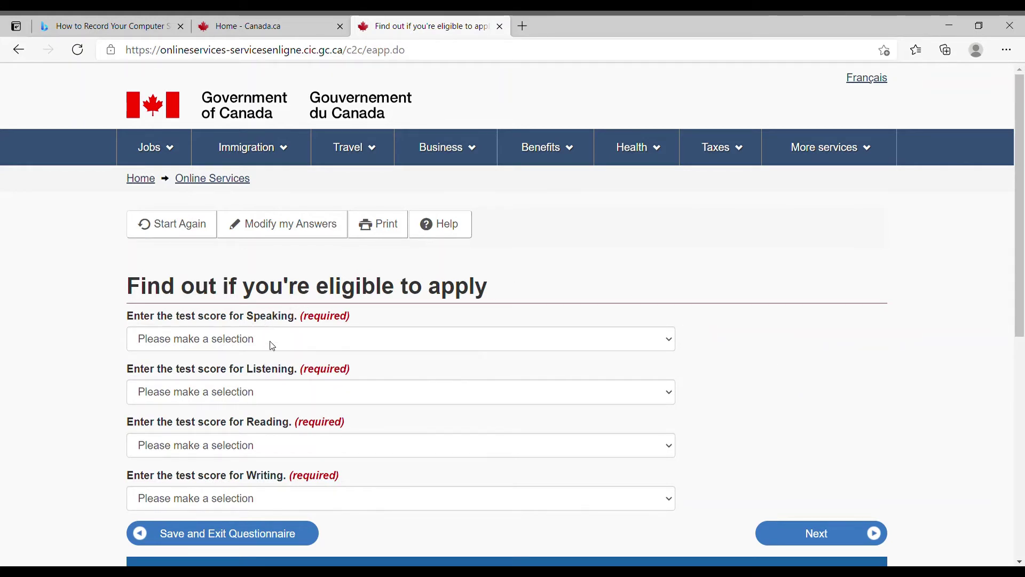
# Set the test scores to 9 for Speaking and 8.5 for Listening, Reading and Writing, and submit them.
pyautogui.click(462, 340)
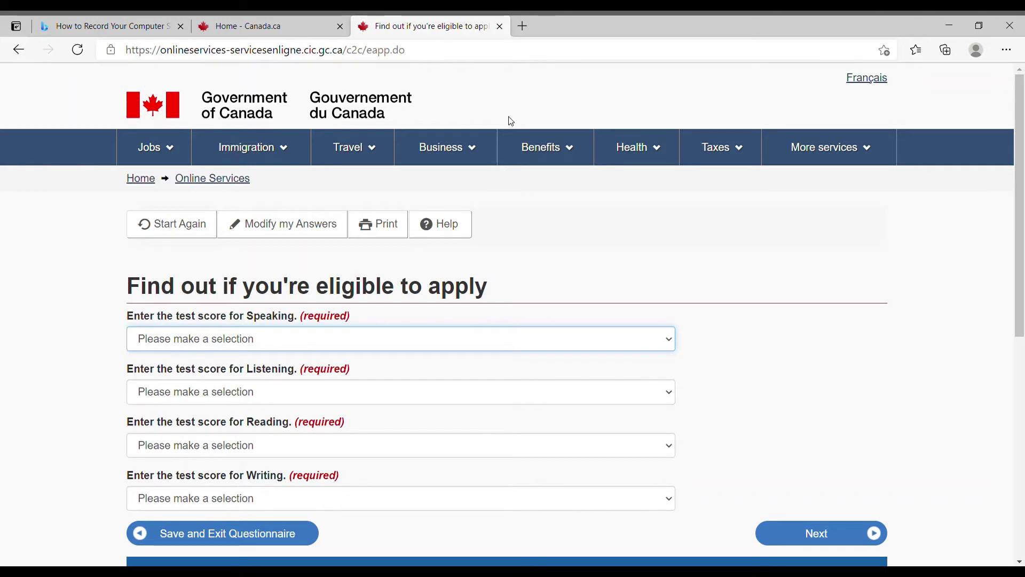
pyautogui.press('9')
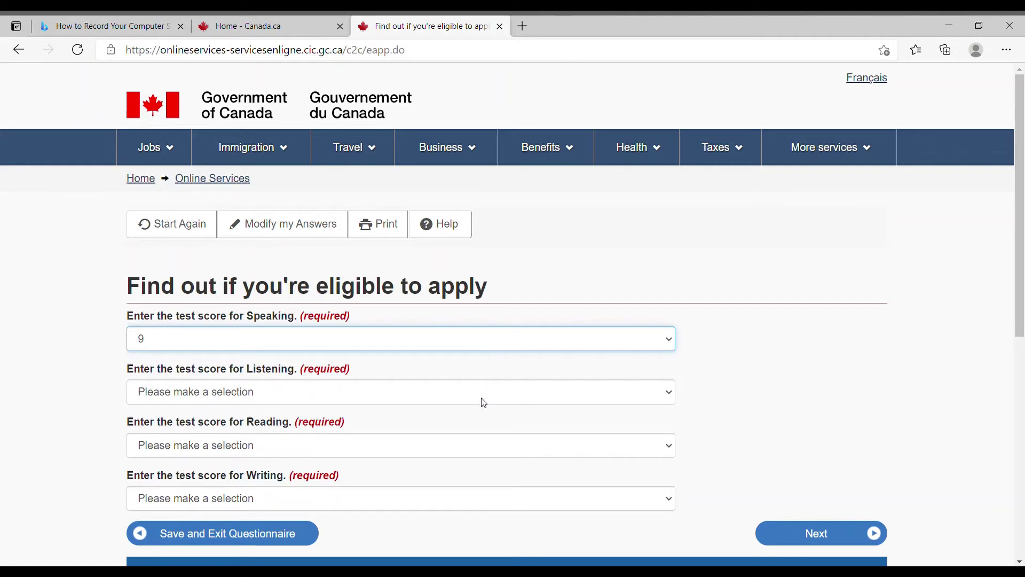
pyautogui.press('Tab')
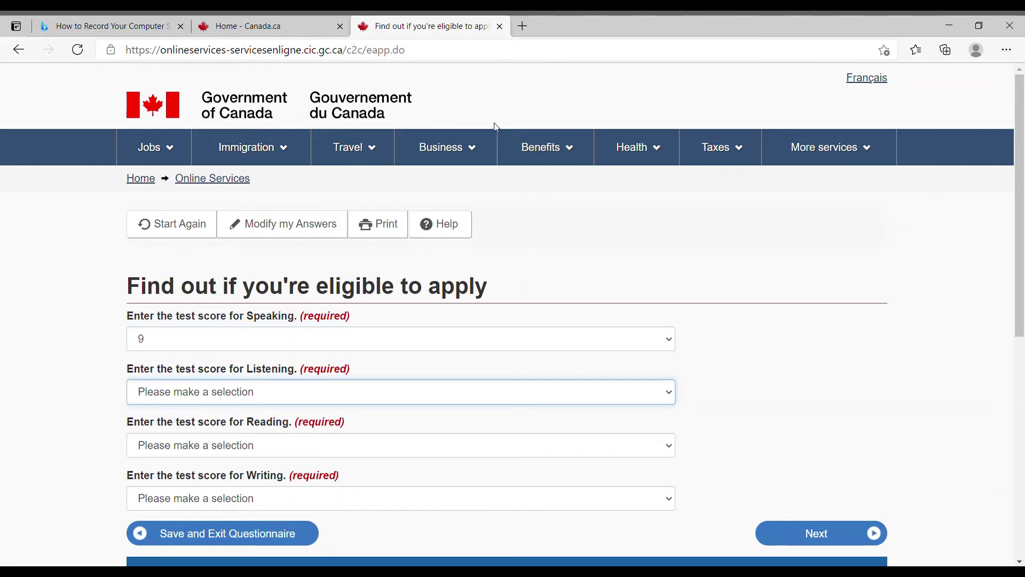
pyautogui.press('8')
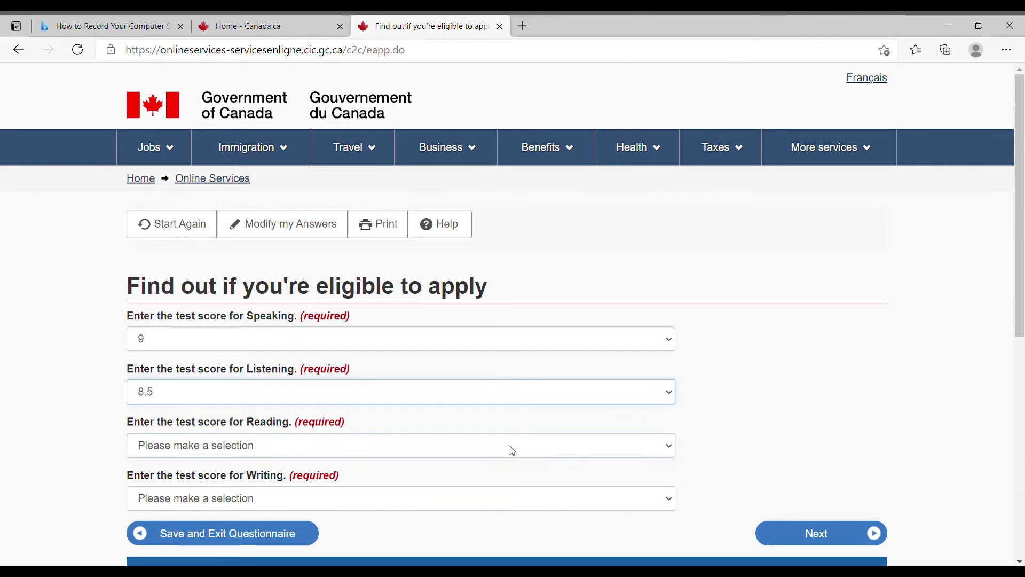
pyautogui.press('Tab')
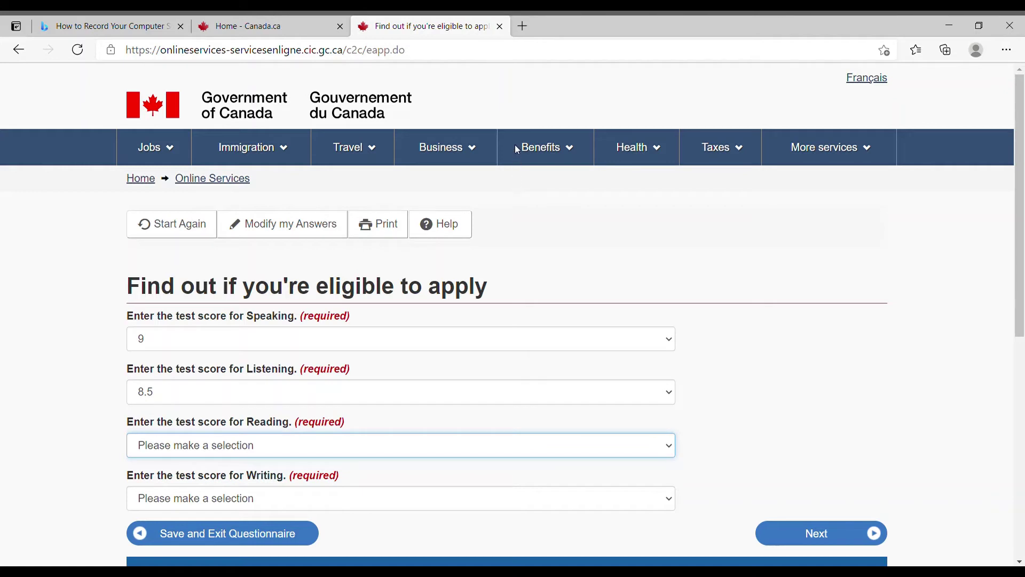
pyautogui.write('8.5')
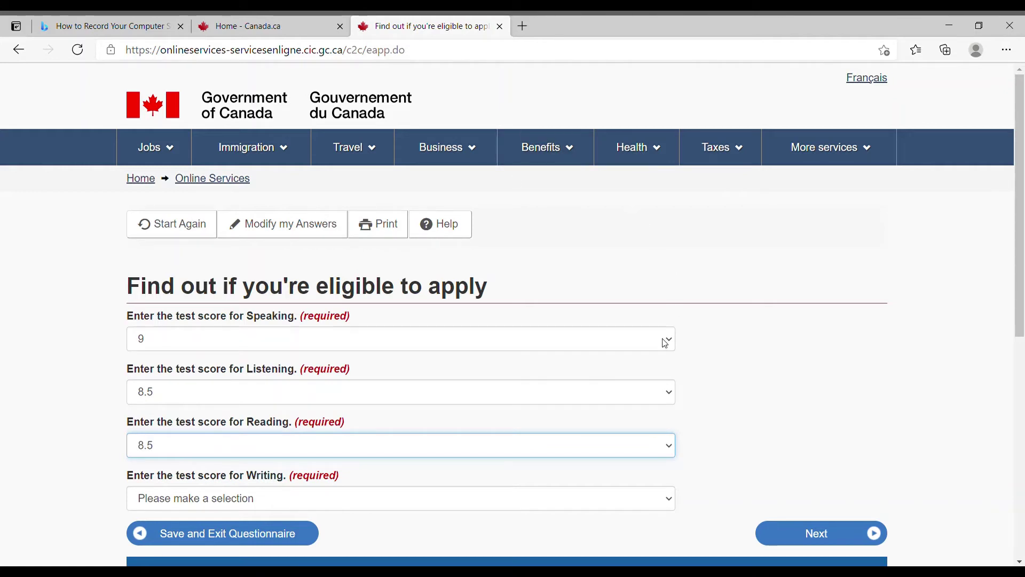
pyautogui.press('Tab')
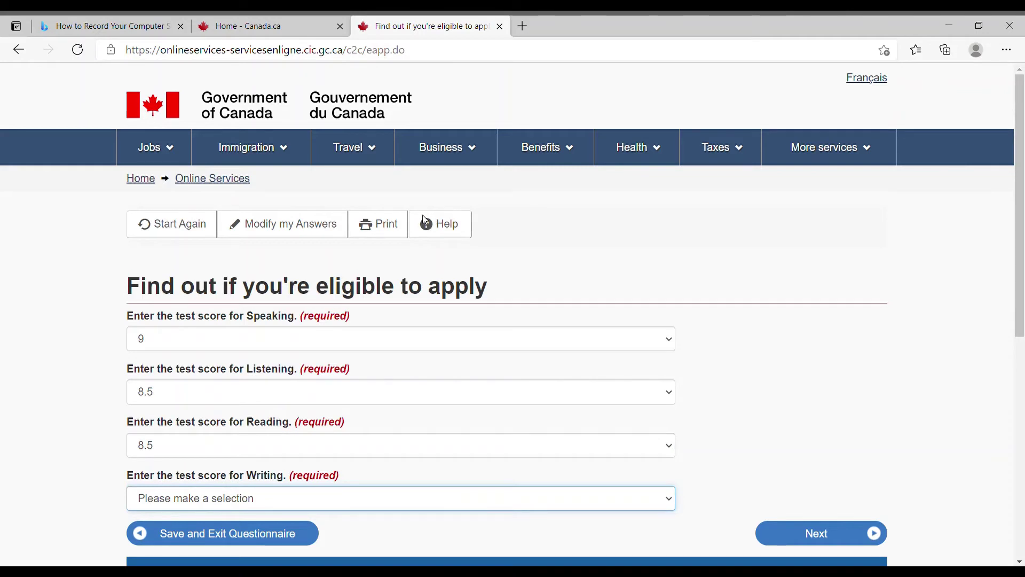
pyautogui.write('8.5')
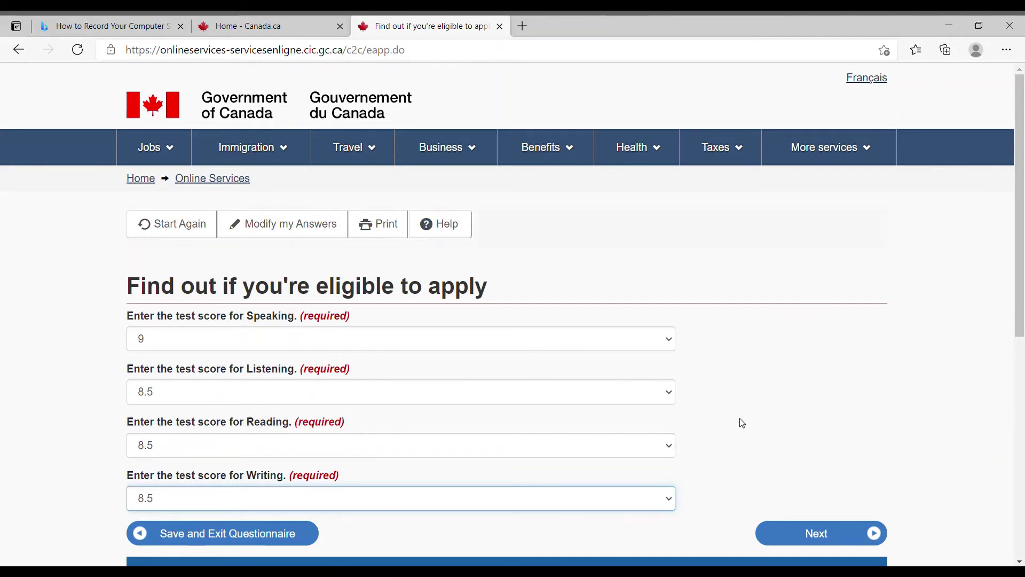
pyautogui.click(809, 537)
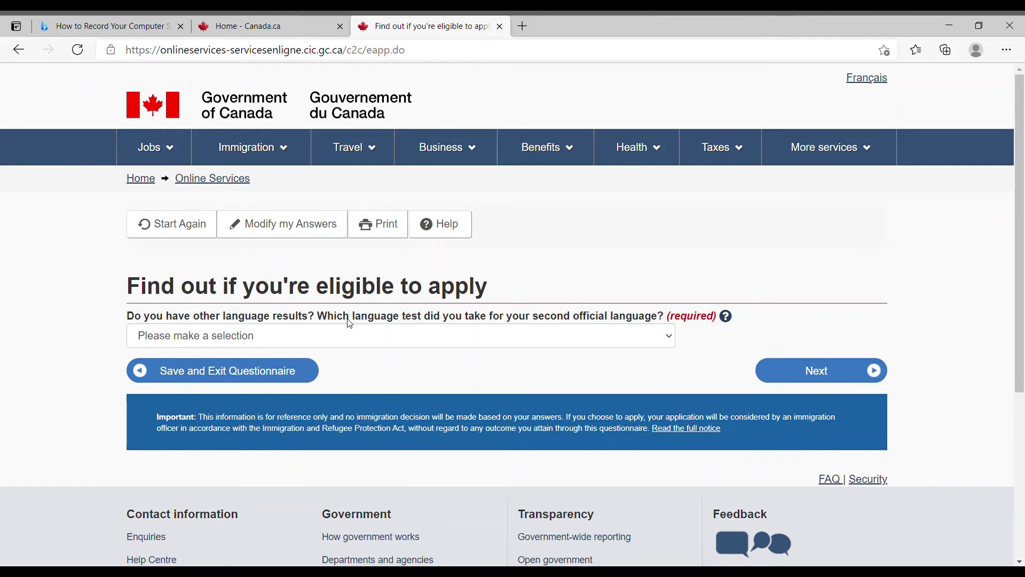
# Answer None for the second official language test and proceed to the work experience questions.
pyautogui.click(483, 343)
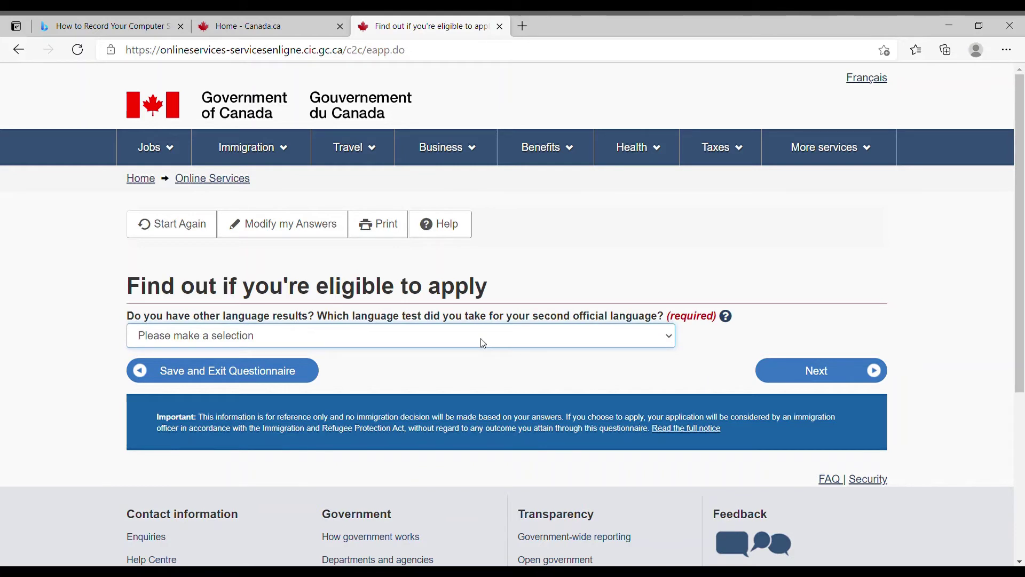
pyautogui.press('Down')
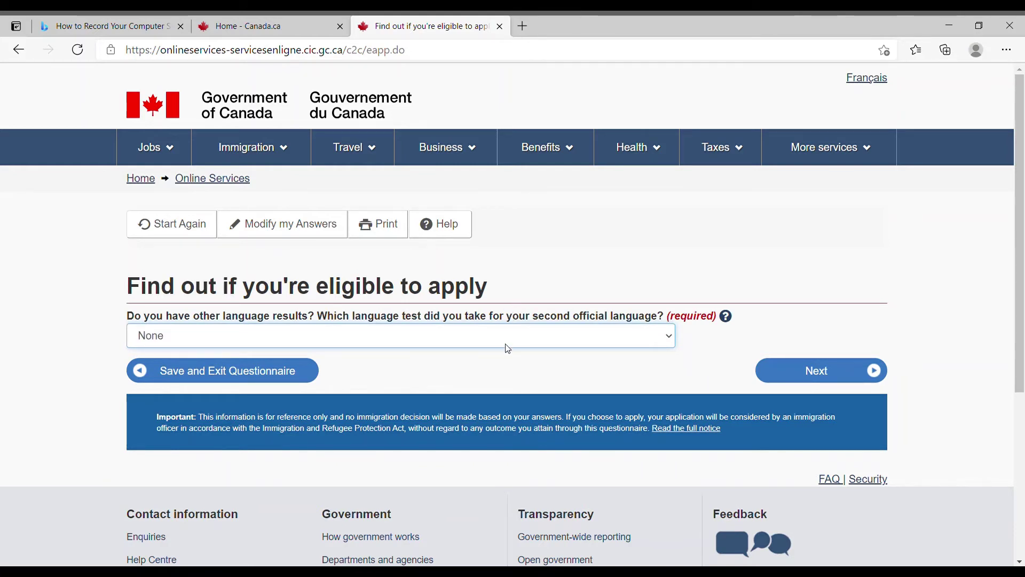
pyautogui.click(799, 371)
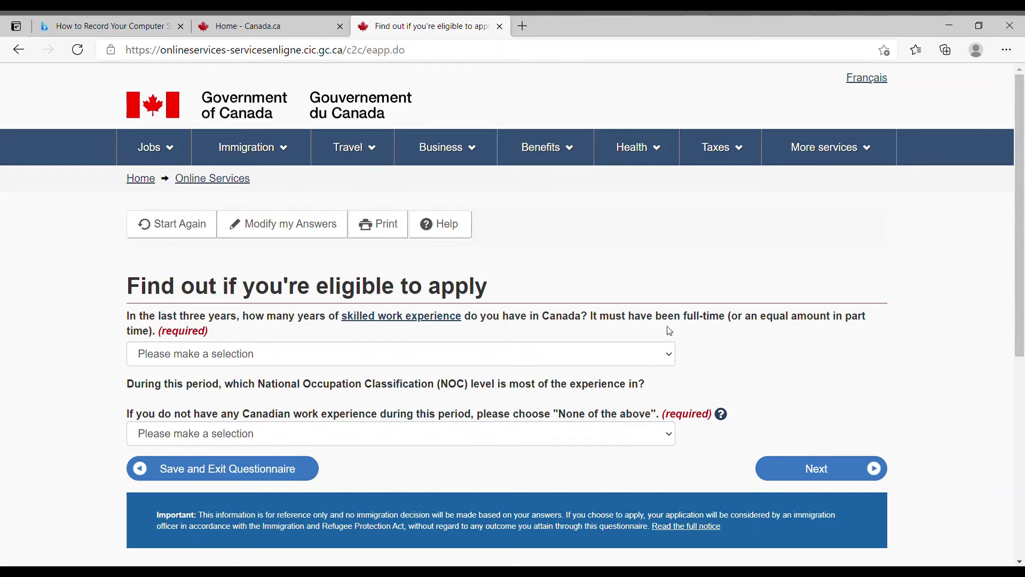
# Set skilled work experience in Canada to None and its NOC level to None of the above, and submit the answers.
pyautogui.click(665, 362)
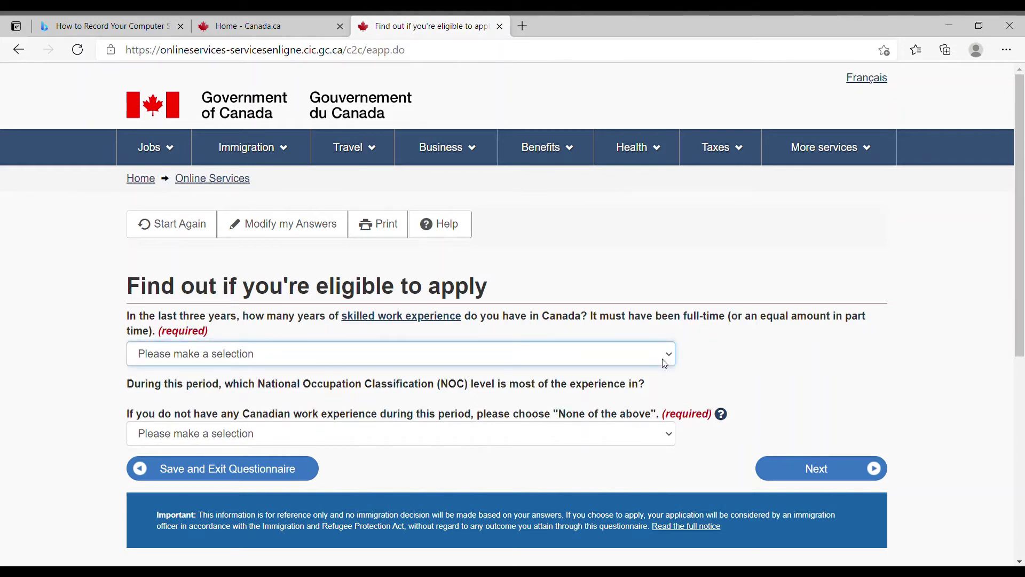
pyautogui.press('Down')
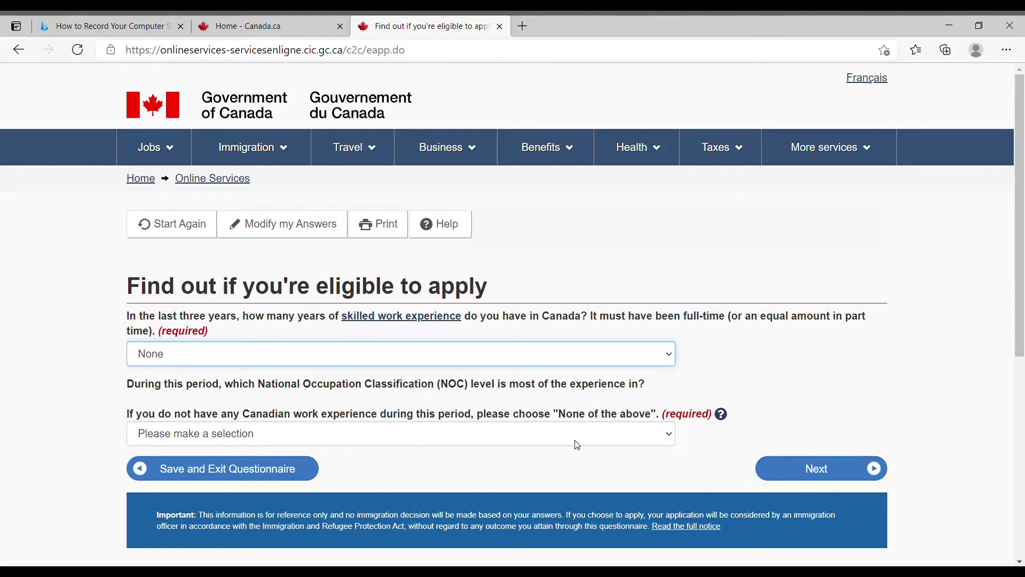
pyautogui.press('Tab')
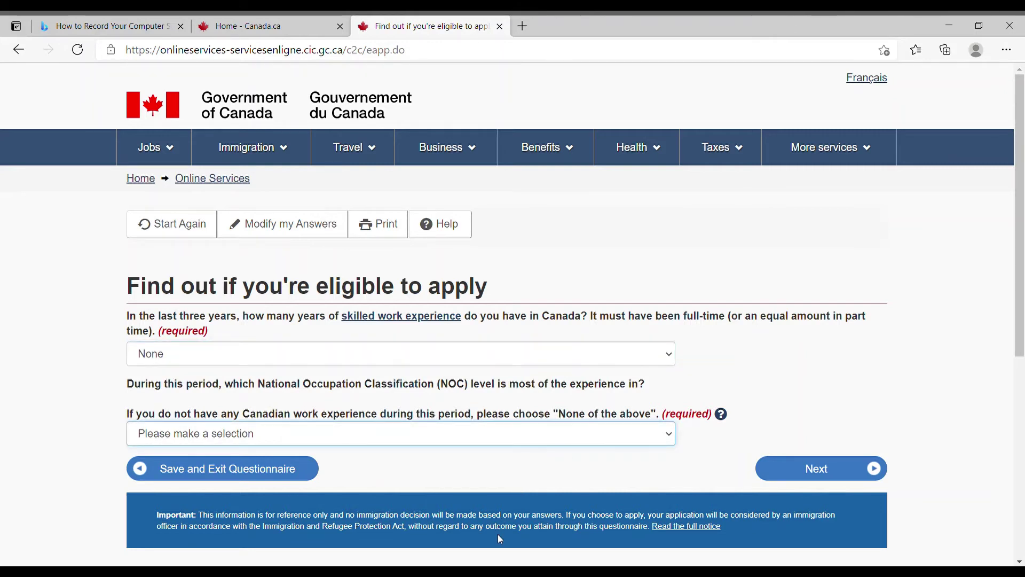
pyautogui.press('n')
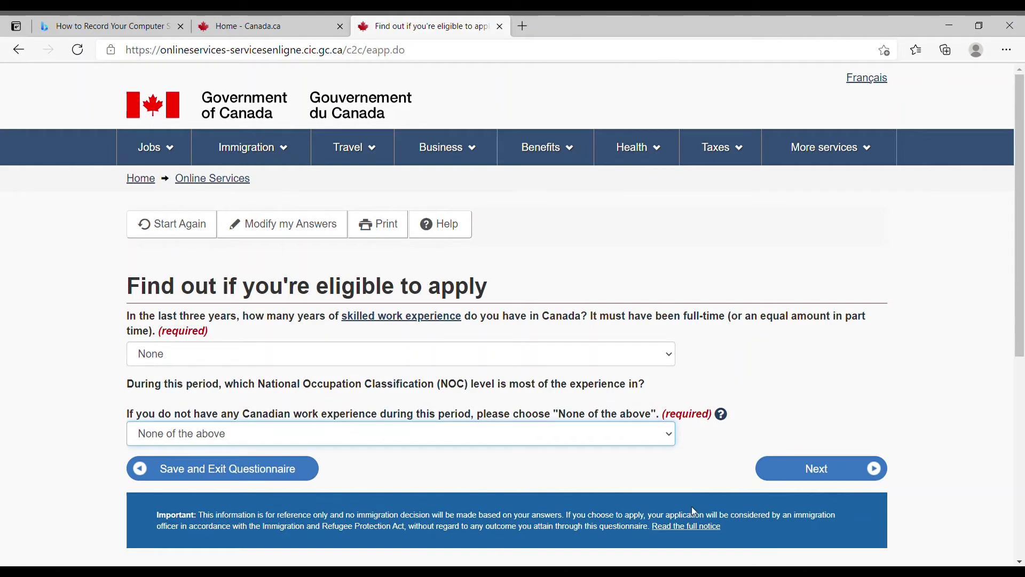
pyautogui.click(808, 480)
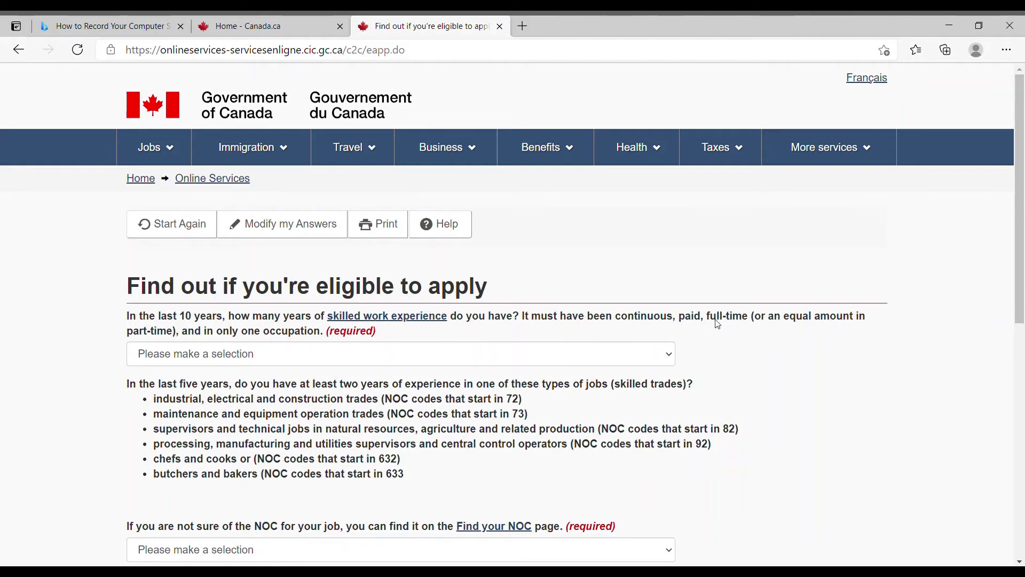
# Set skilled work experience in the last 10 years to Two to Three and skilled trades experience to None, and submit the answers.
pyautogui.click(256, 359)
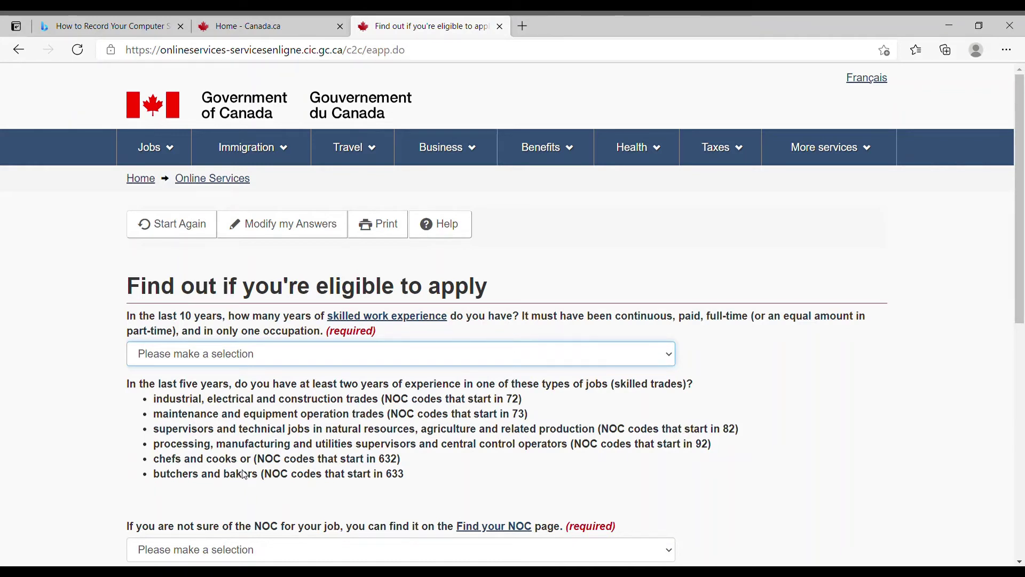
pyautogui.press('Down')
pyautogui.press('Down')
pyautogui.press('Down')
pyautogui.press('Tab')
pyautogui.press('Tab')
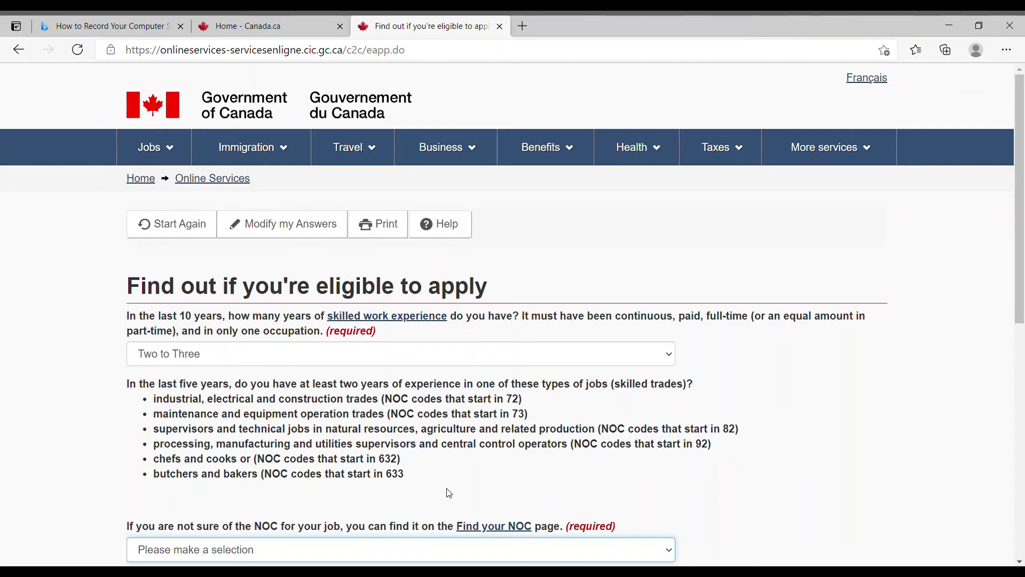
pyautogui.press('Down')
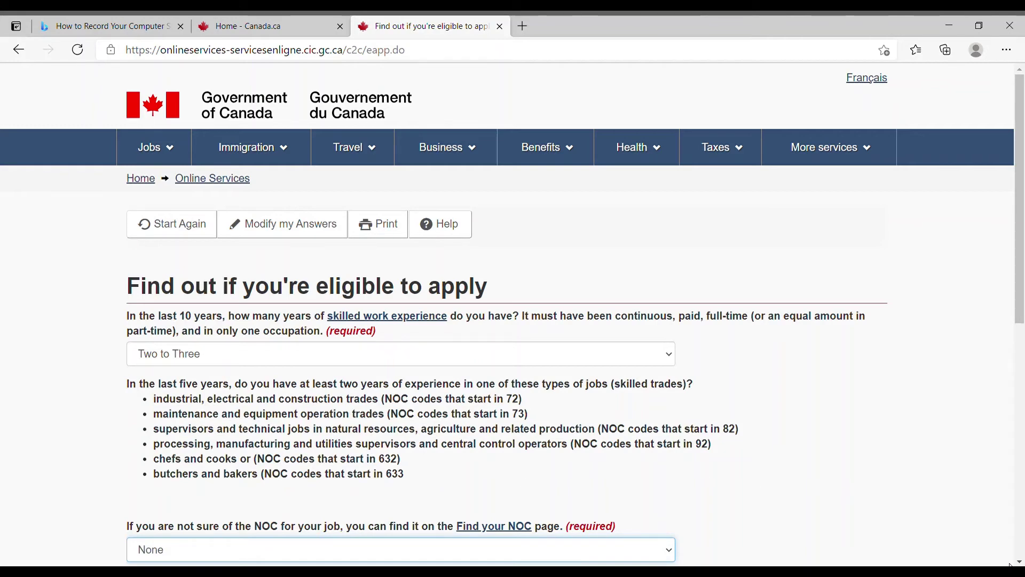
pyautogui.scroll(-3, 775, 357)
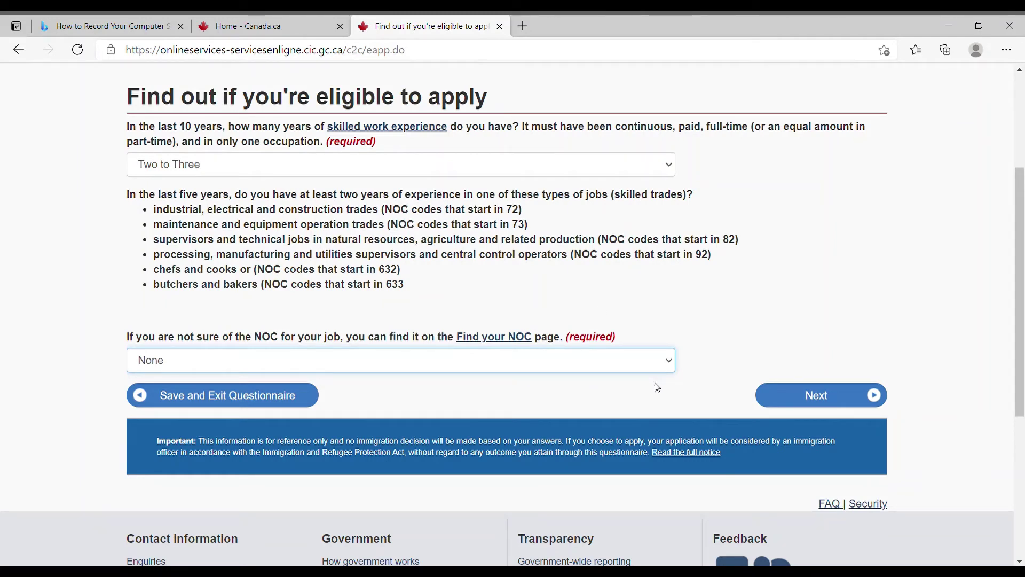
pyautogui.click(809, 399)
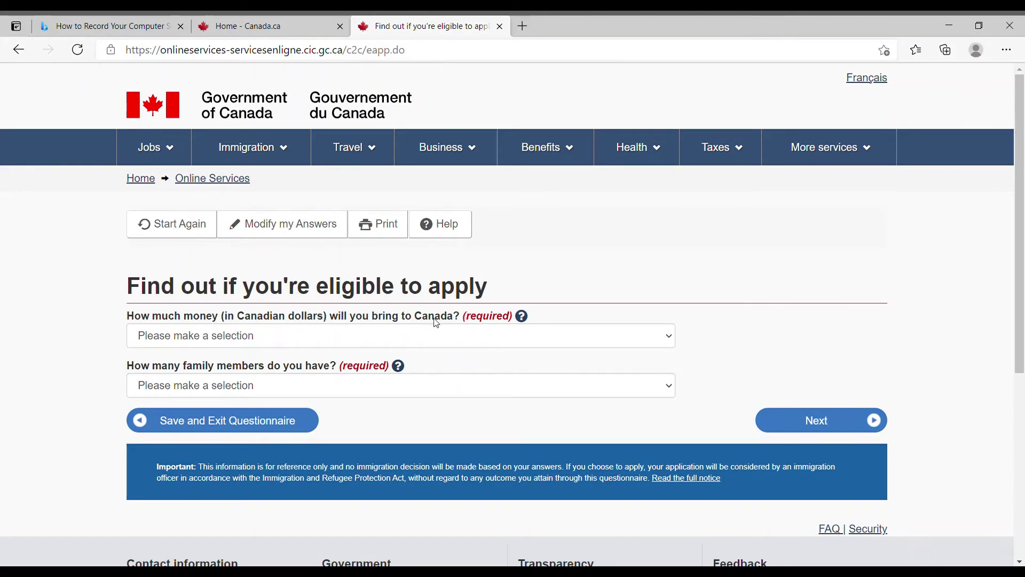
# Consult the help on how much money to bring to Canada, try its funds table link, and return to the question.
pyautogui.click(522, 317)
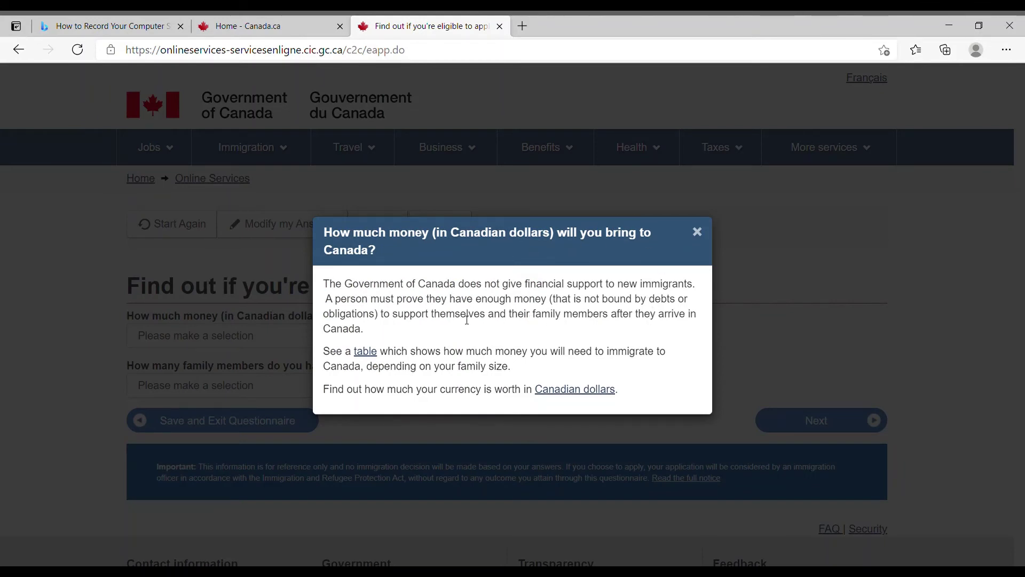
pyautogui.click(364, 354)
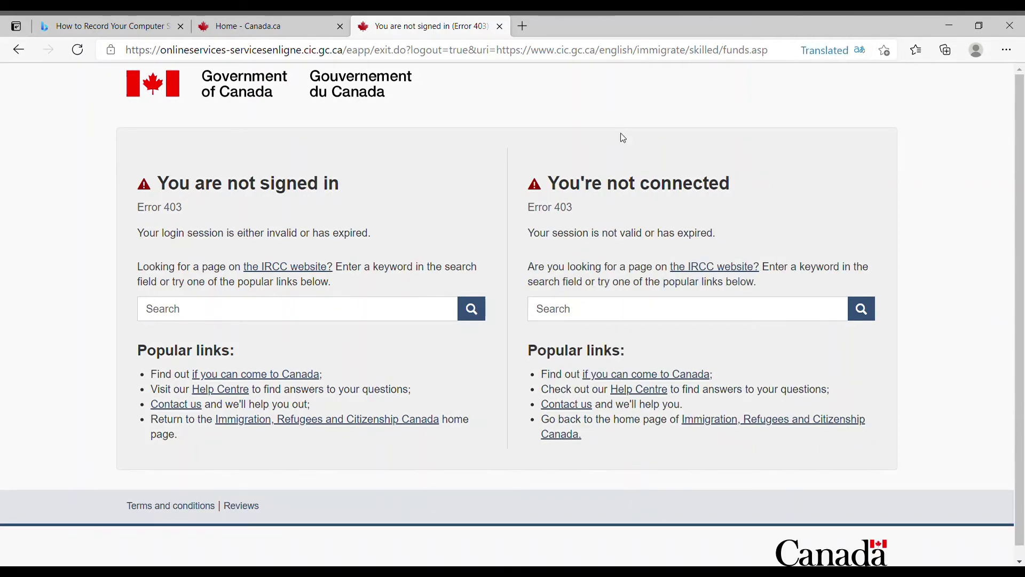
pyautogui.click(19, 51)
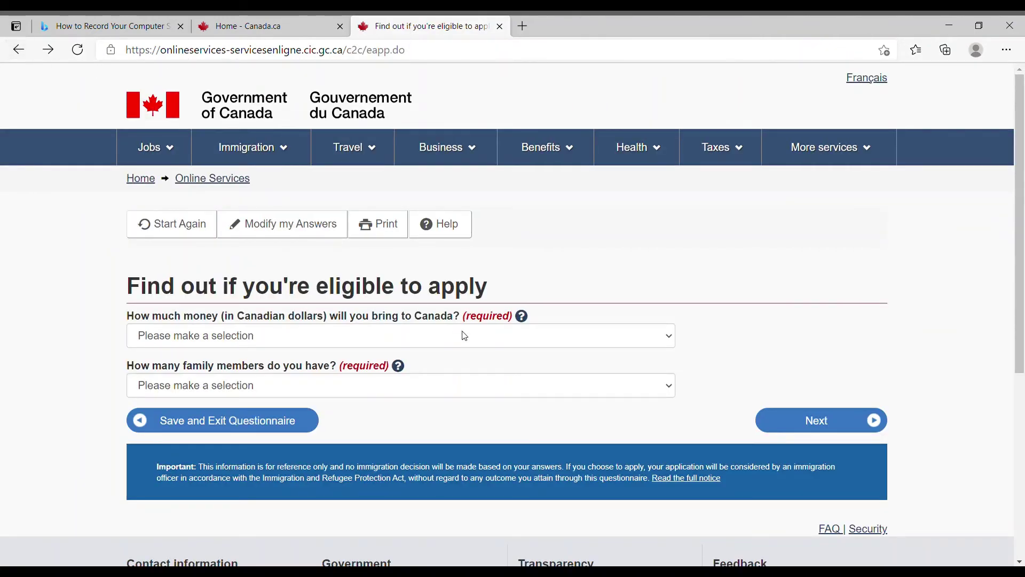
pyautogui.click(522, 317)
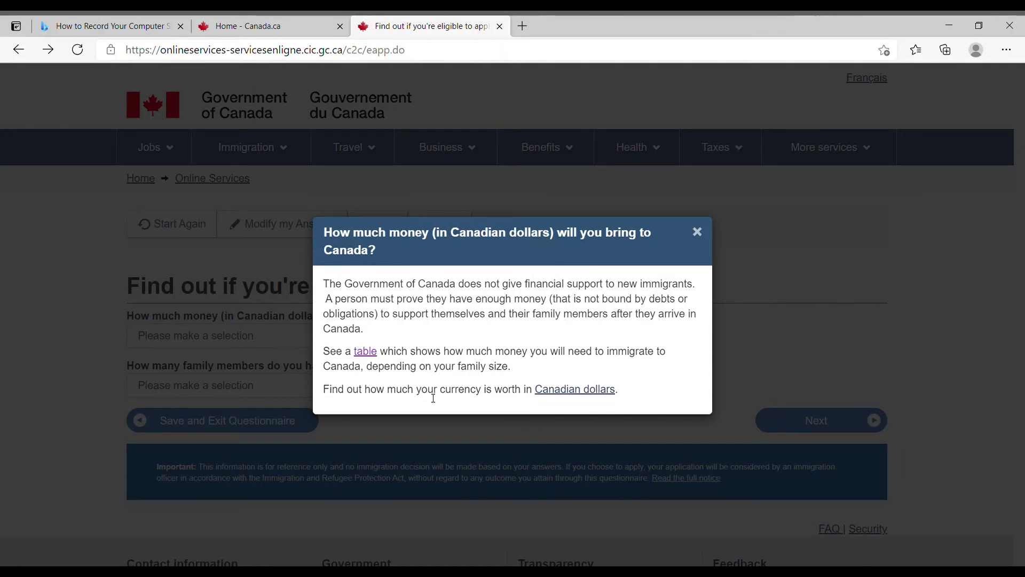
pyautogui.click(698, 232)
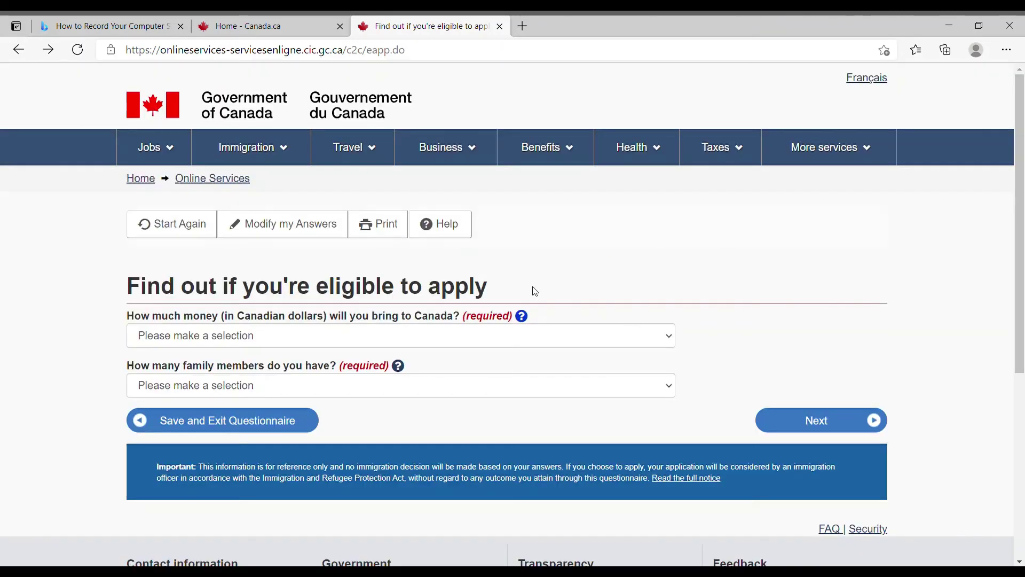
# Set the money brought to Canada to 12,960 - 16,134 and the number of family members to 1, and submit the answers.
pyautogui.click(490, 345)
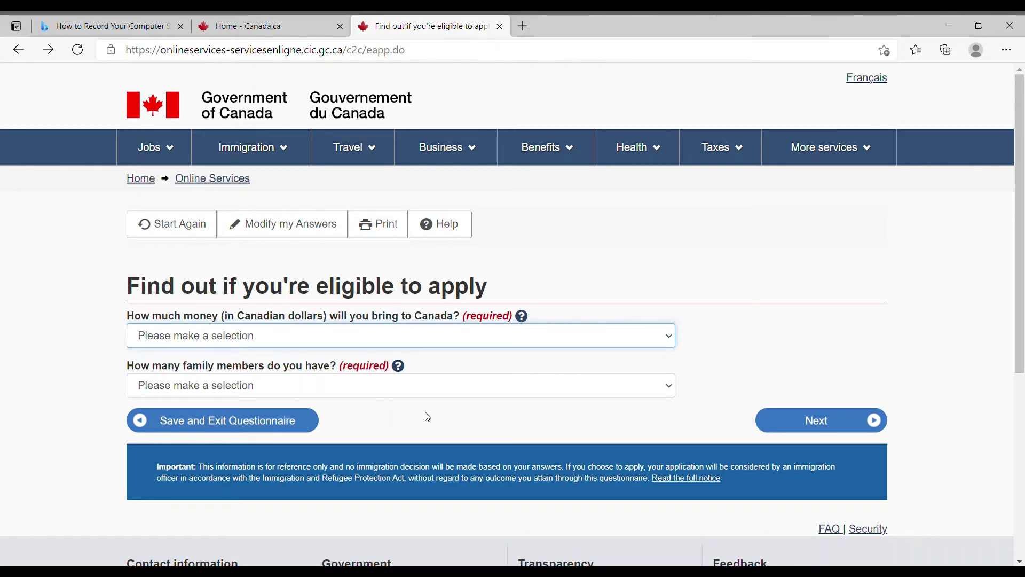
pyautogui.press('Down')
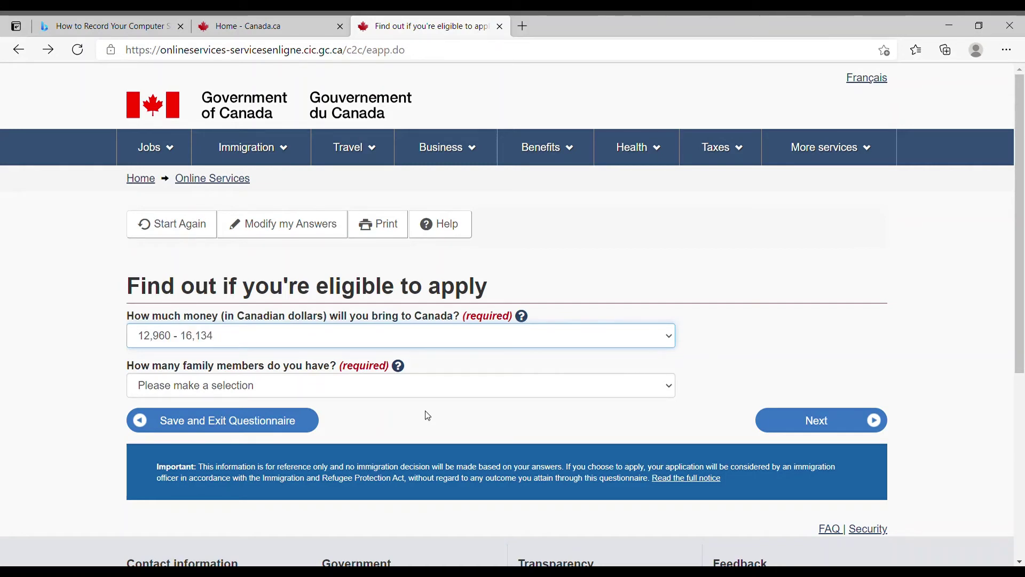
pyautogui.click(461, 391)
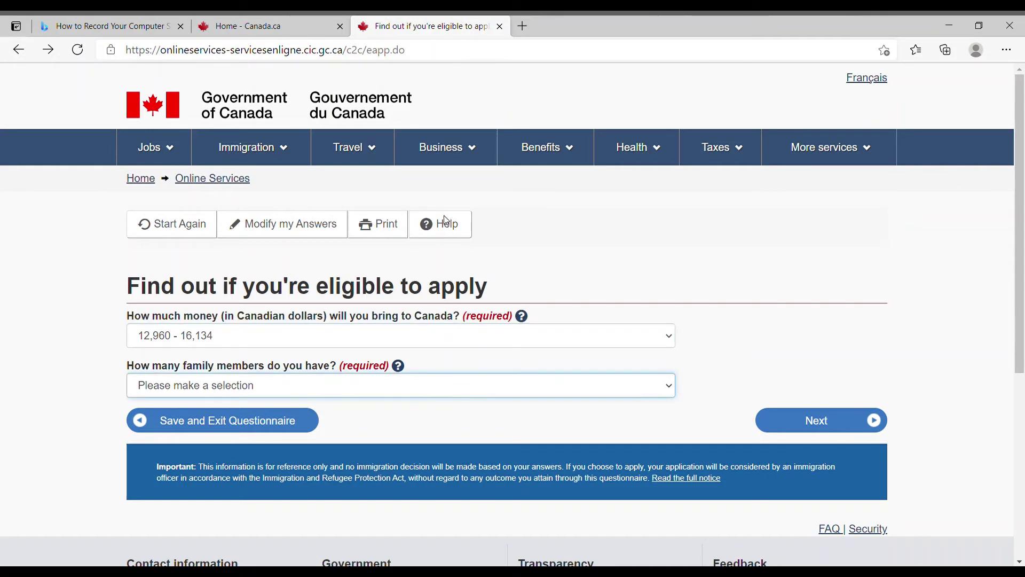
pyautogui.press('Down')
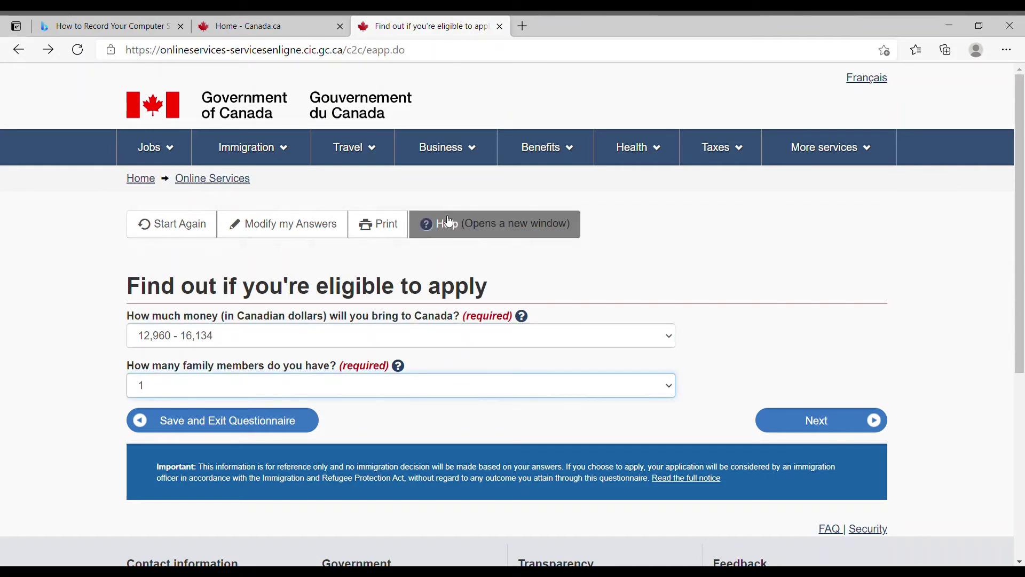
pyautogui.click(824, 424)
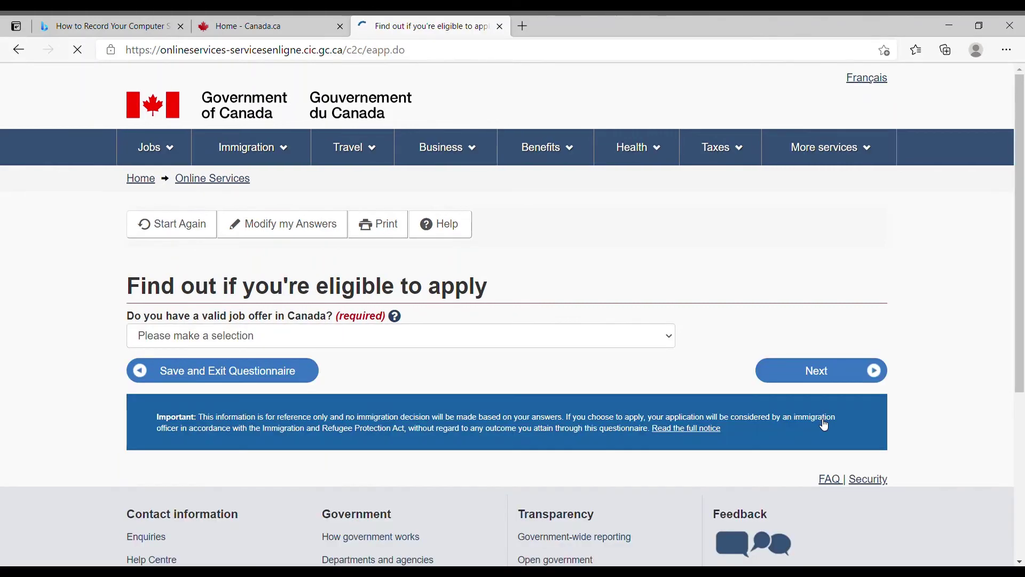
# Answer No to having a valid job offer in Canada and submit the answer.
pyautogui.click(313, 339)
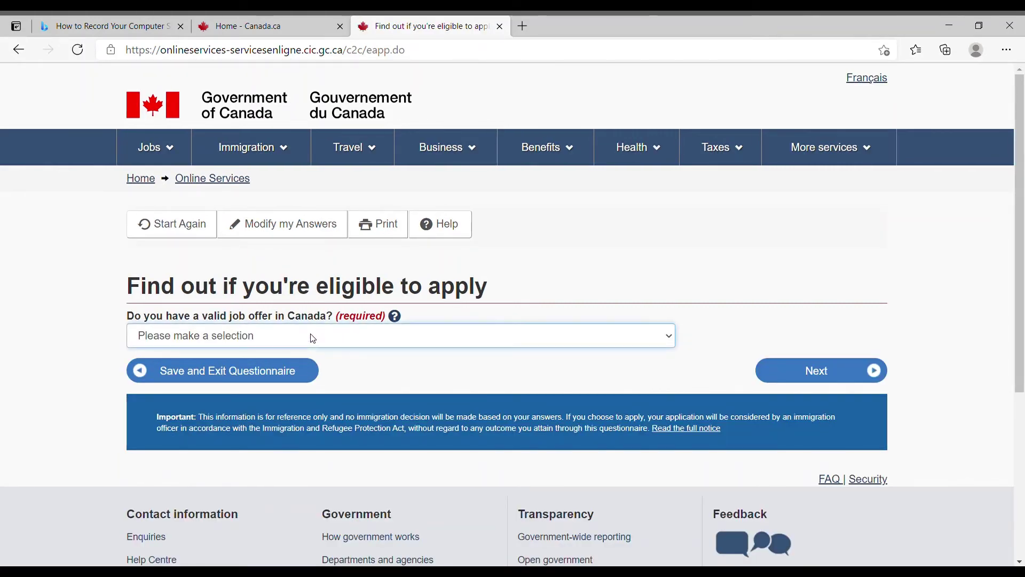
pyautogui.click(301, 419)
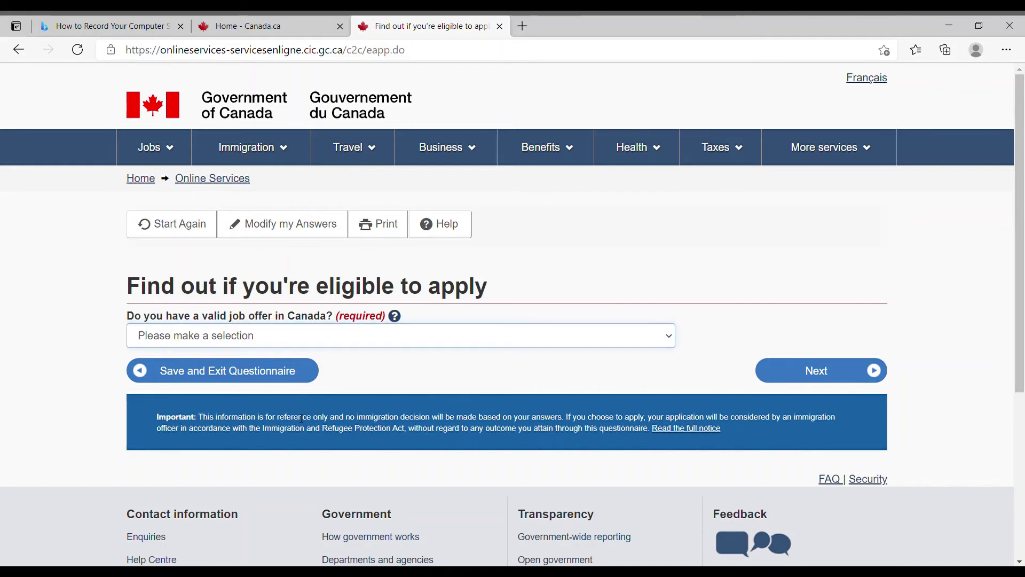
pyautogui.click(332, 339)
pyautogui.press('n')
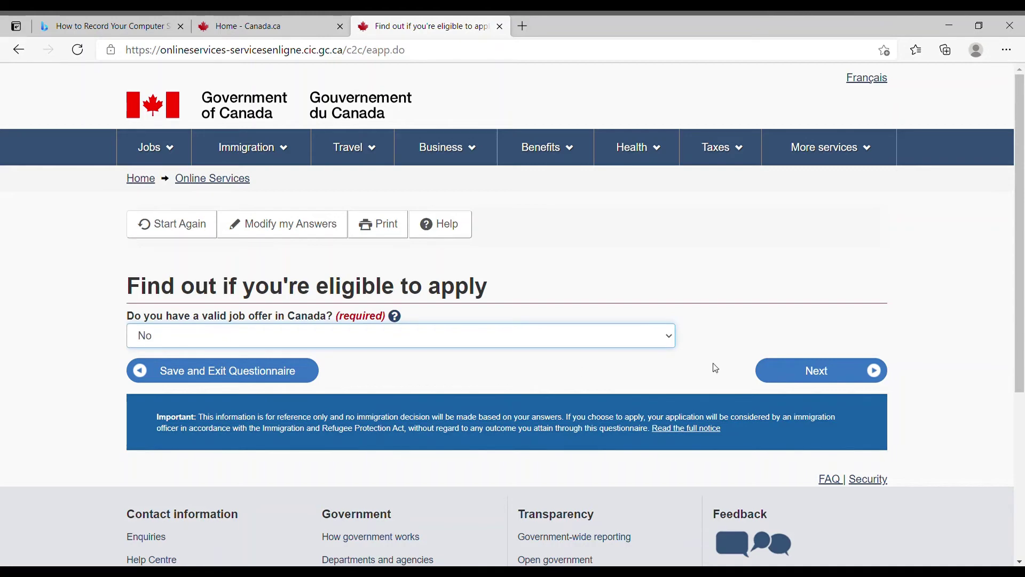
pyautogui.click(805, 374)
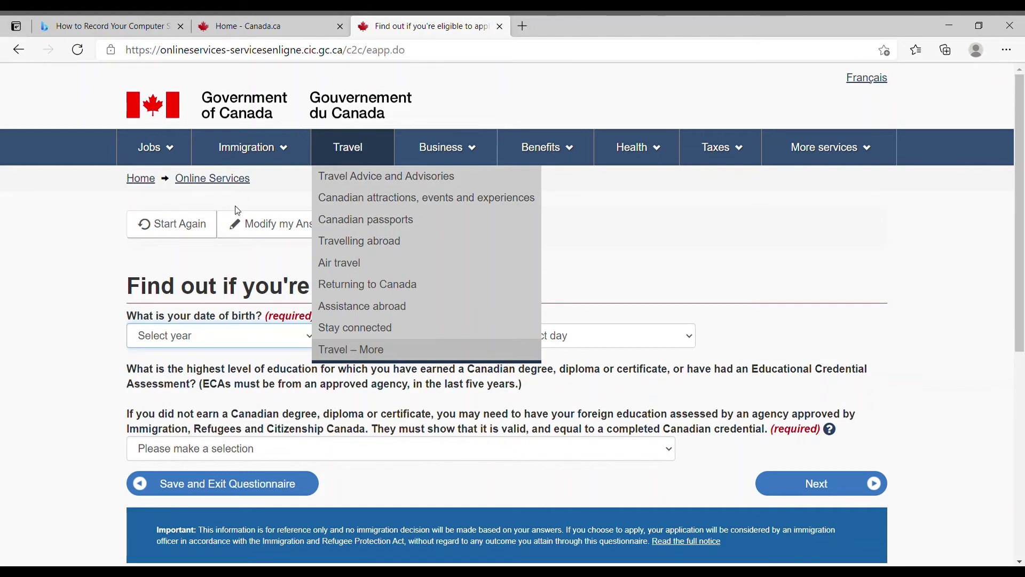
# Enter the applicant's year, month and day of birth in the date of birth question.
pyautogui.write('1980')
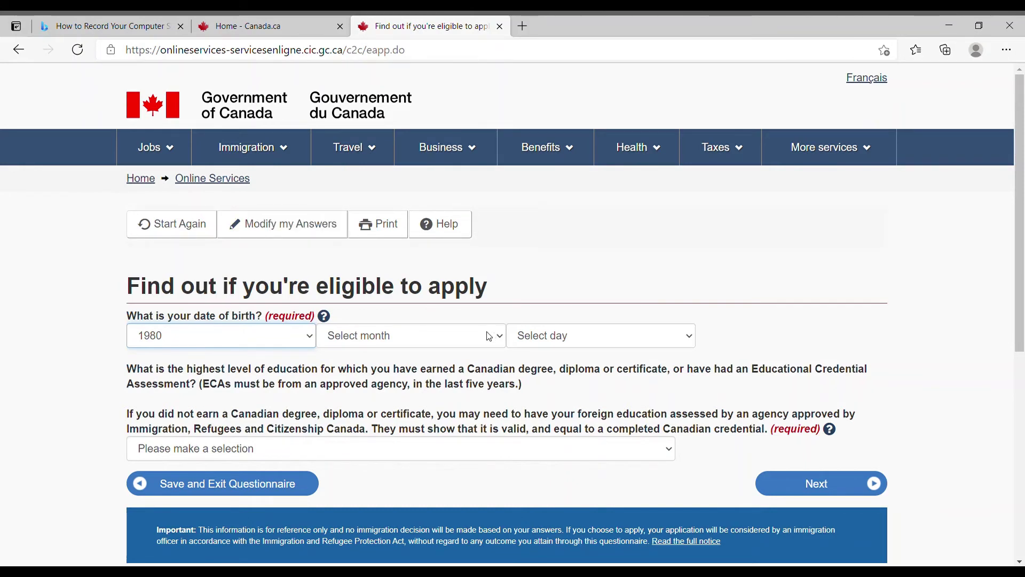
pyautogui.press('Tab')
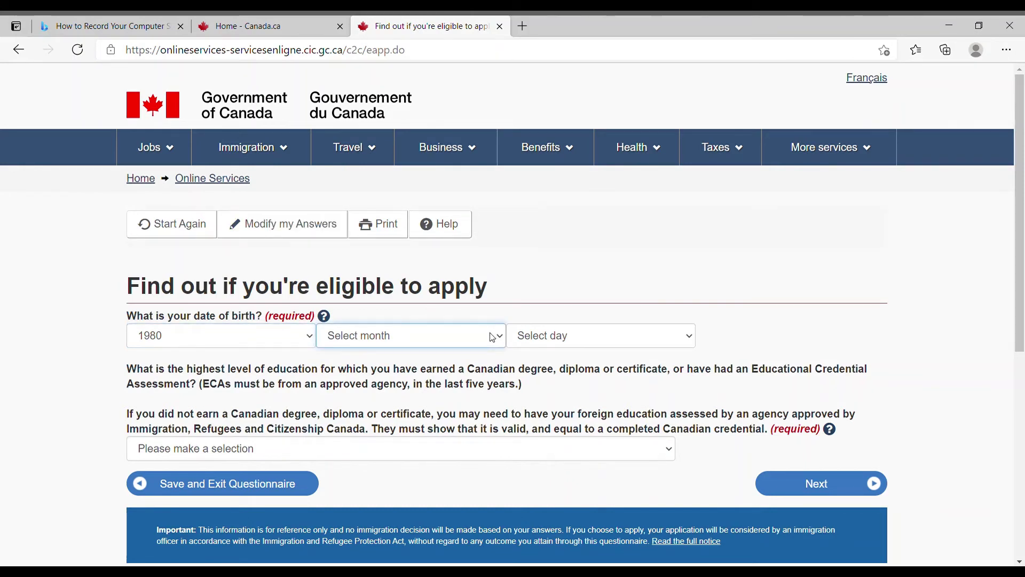
pyautogui.press('d')
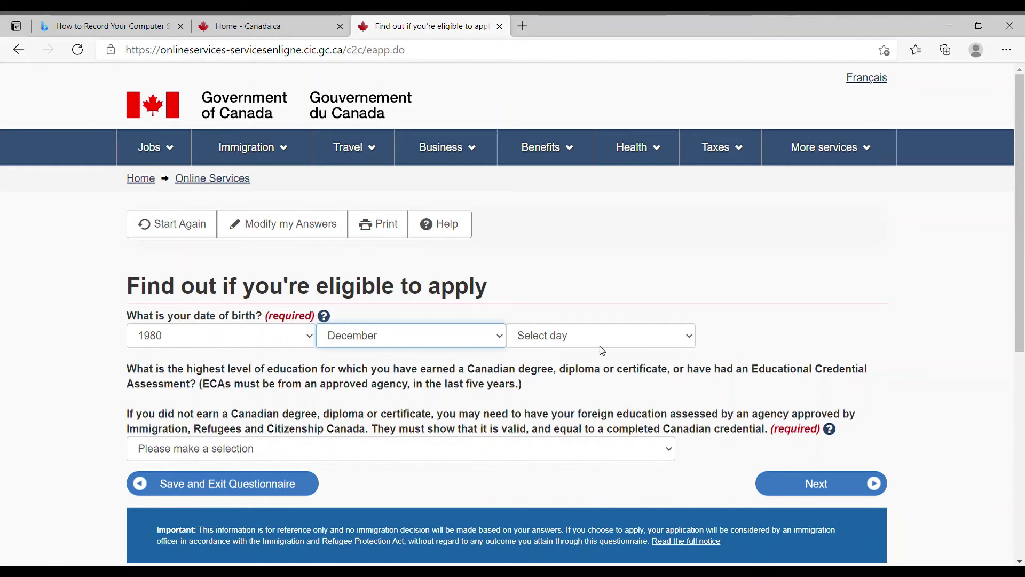
pyautogui.press('Tab')
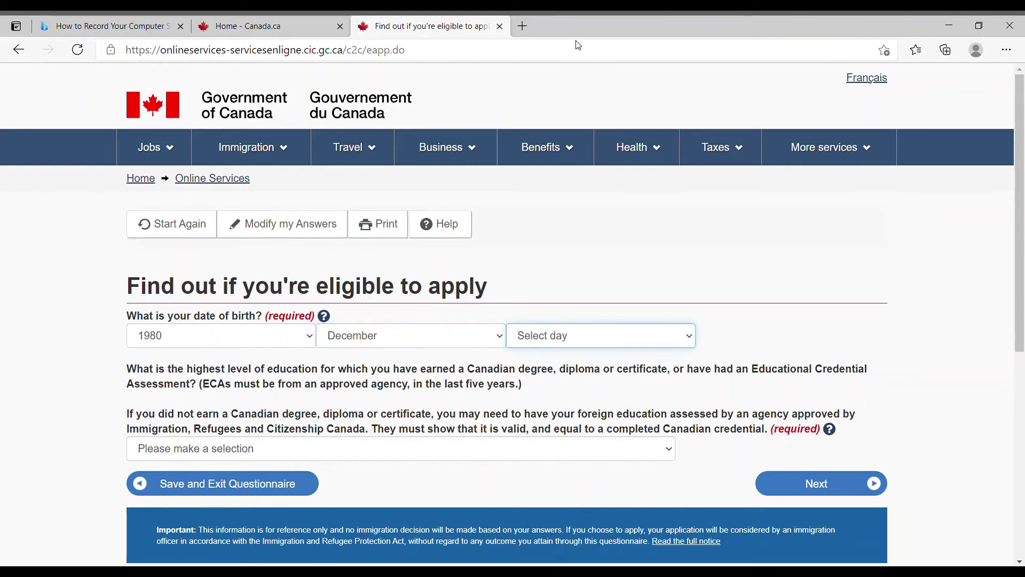
pyautogui.press('Down')
pyautogui.click(592, 389)
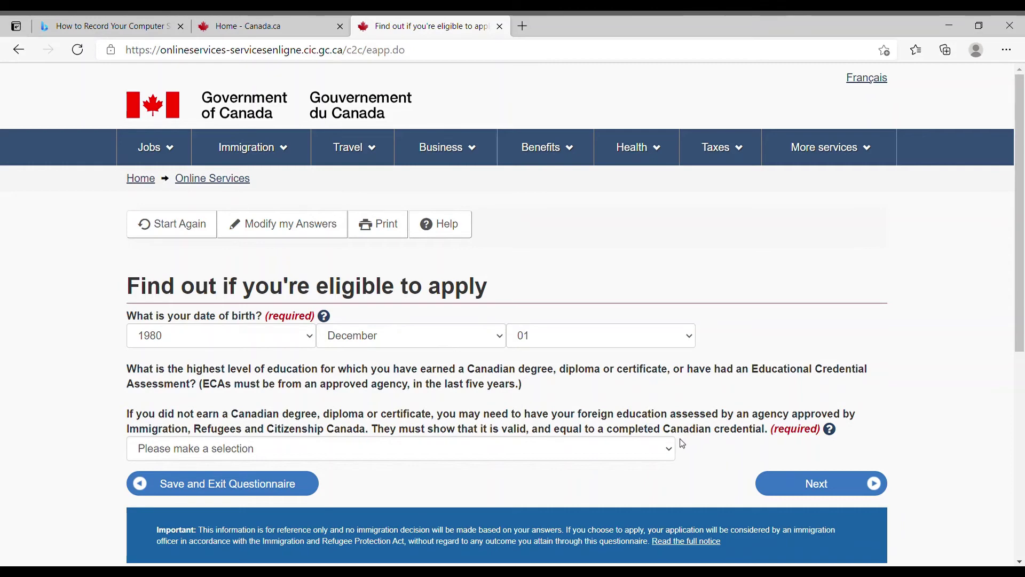
# Check the help on education levels, set the highest level to Bachelor's degree OR a three or more year program, and submit.
pyautogui.click(830, 431)
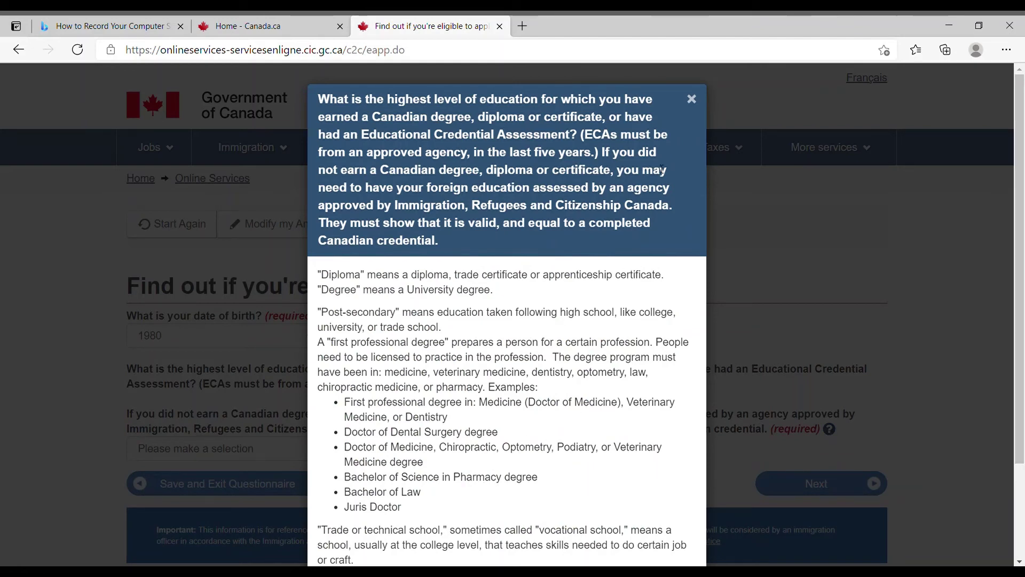
pyautogui.click(693, 100)
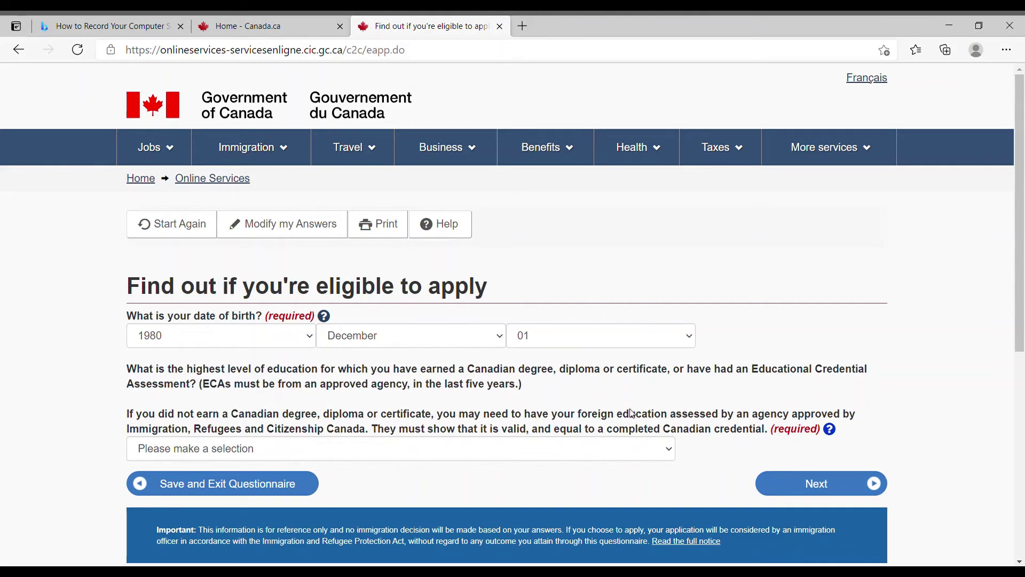
pyautogui.click(618, 451)
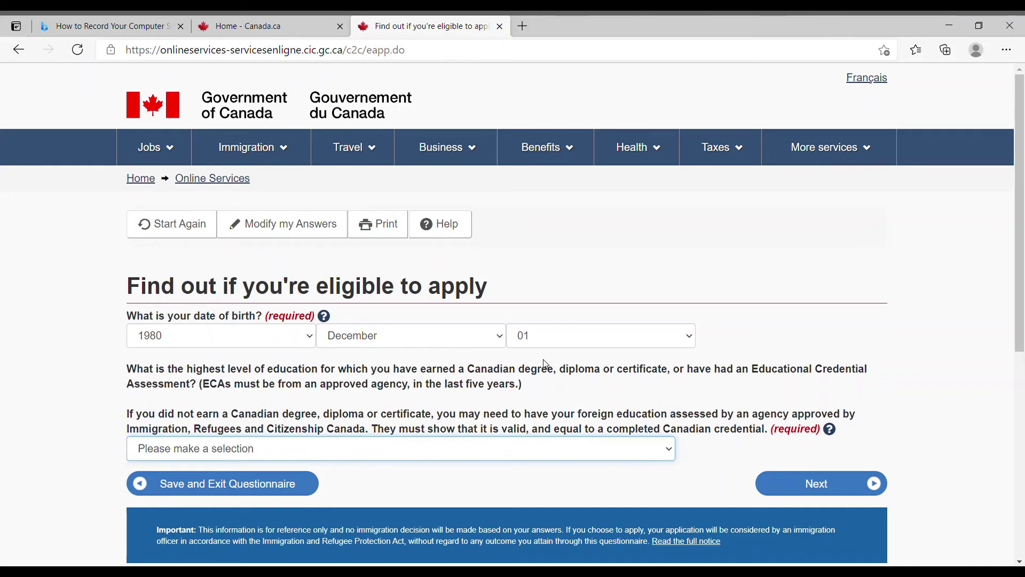
pyautogui.press('b')
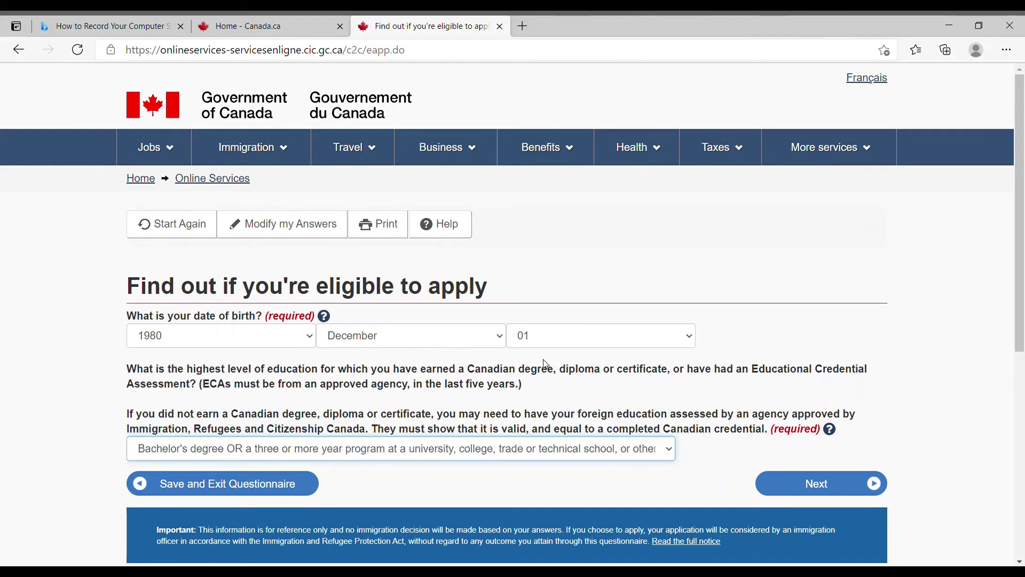
pyautogui.click(823, 484)
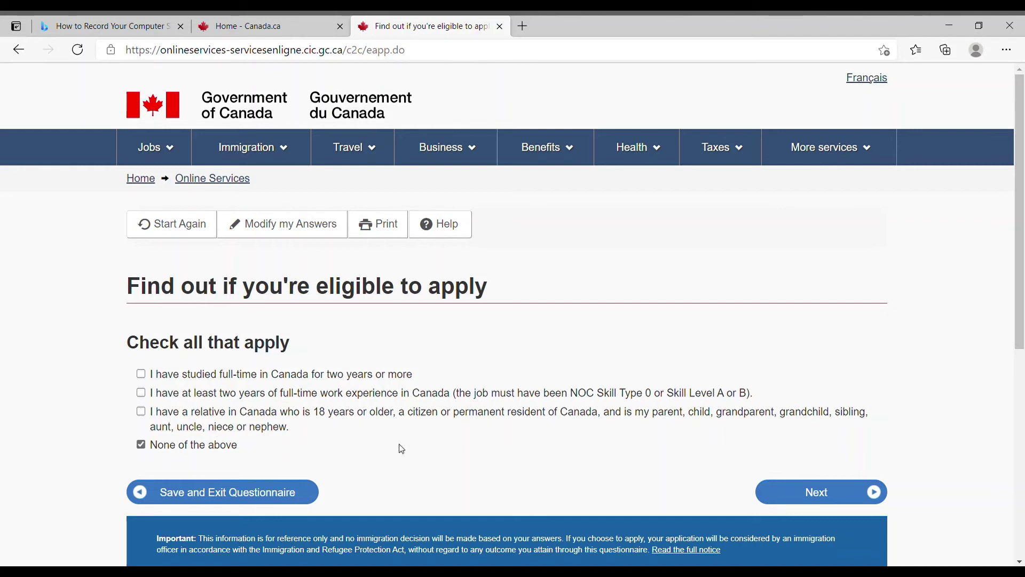
# Submit None of the above for study, work and relatives in Canada, and submit Never Married/Single as the marital status.
pyautogui.click(816, 491)
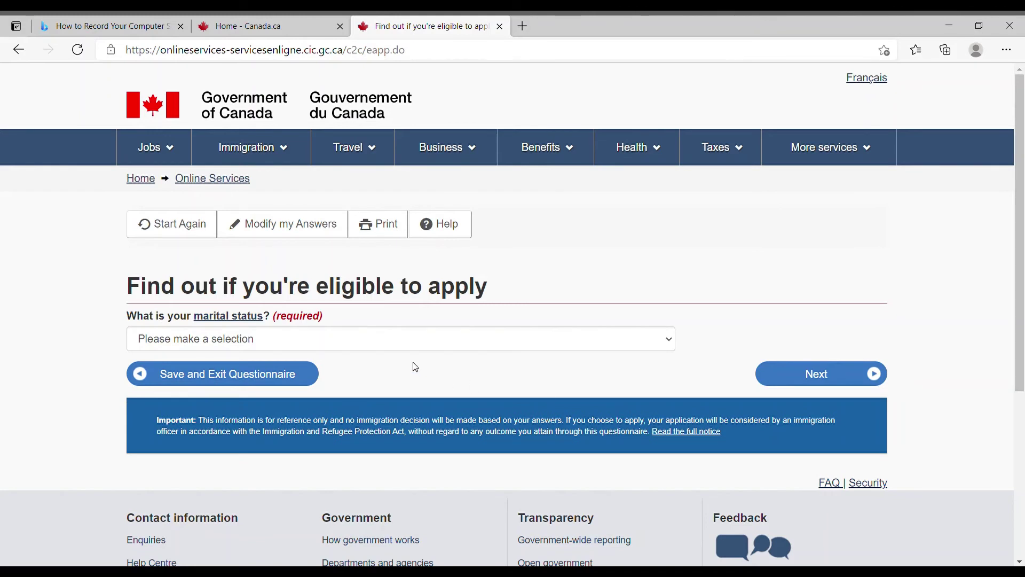
pyautogui.click(404, 347)
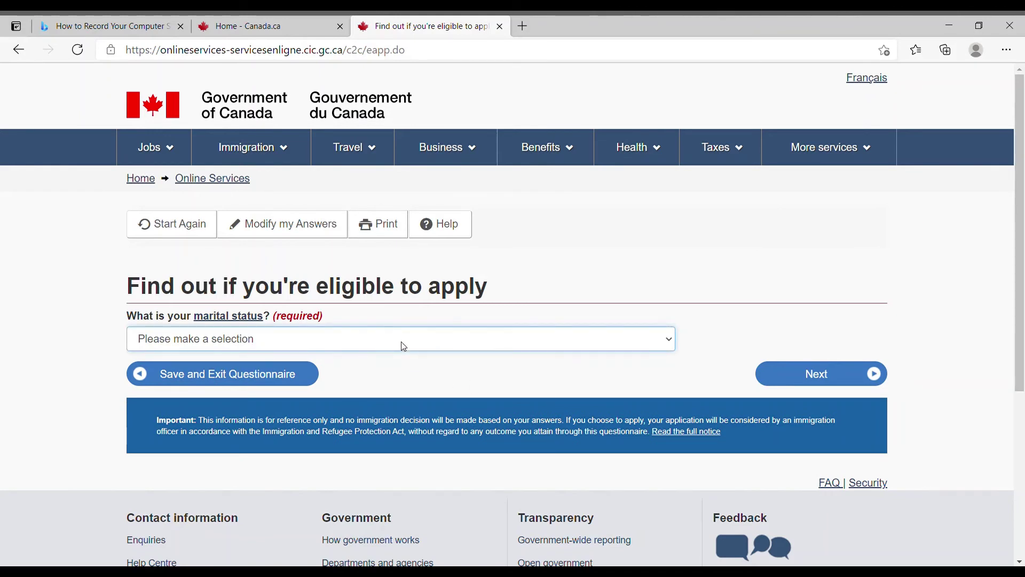
pyautogui.press('Down')
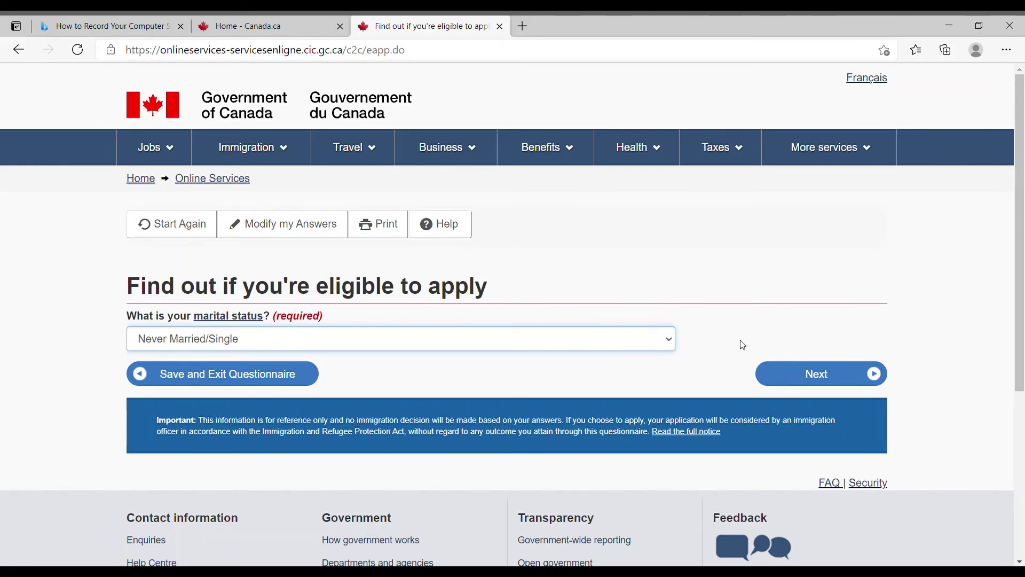
pyautogui.click(813, 376)
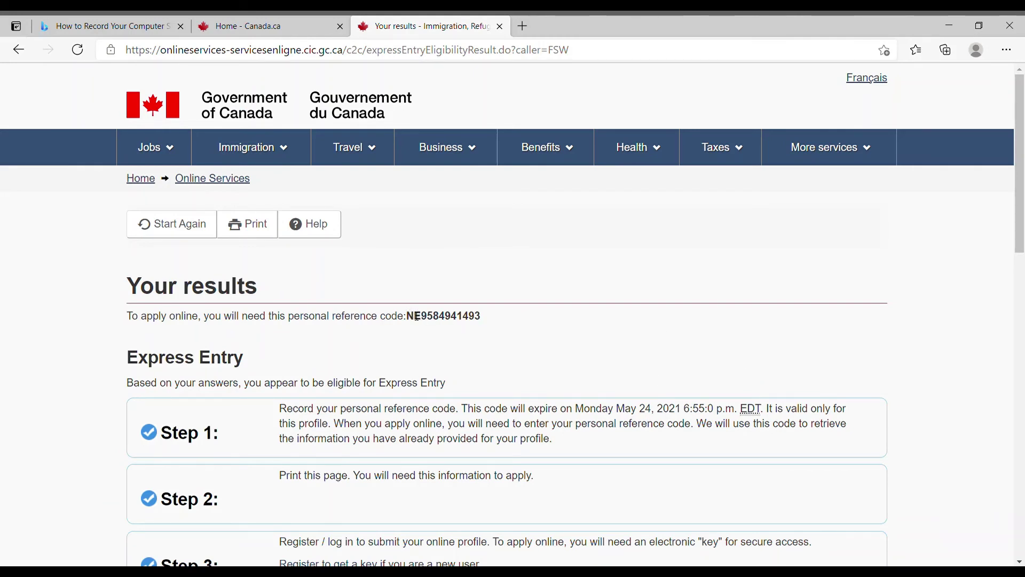
# Highlight the personal reference code in the results and review the listed steps for applying through Express Entry.
pyautogui.moveTo(418, 317); pyautogui.dragTo(482, 313)
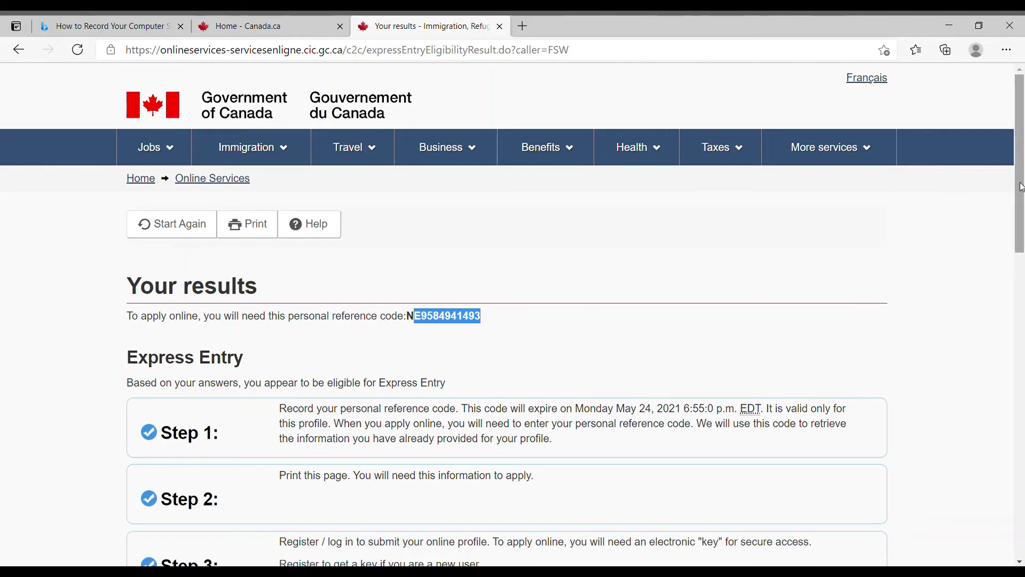
pyautogui.moveTo(1020, 187); pyautogui.dragTo(1005, 267)
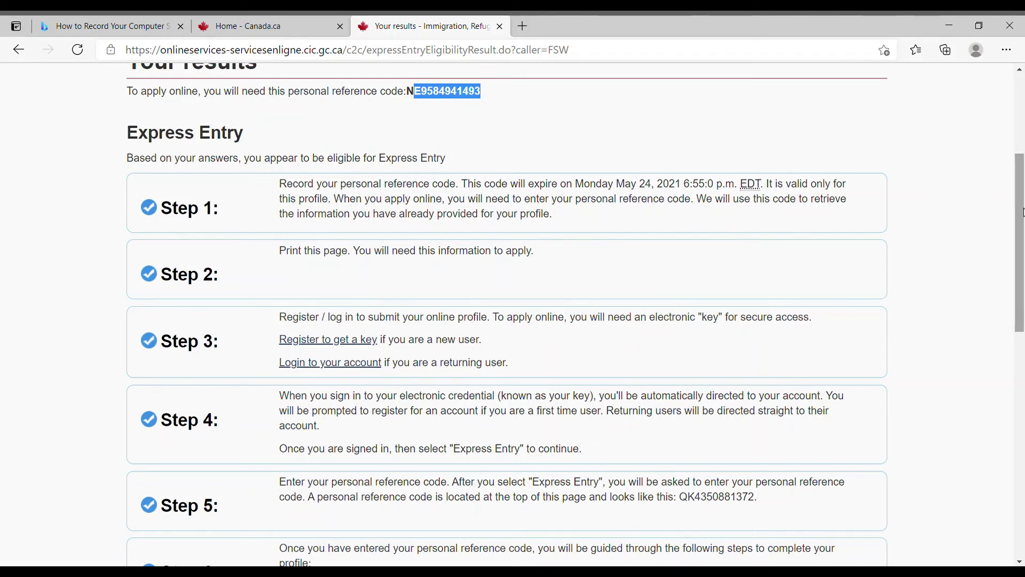
# Review the remaining Express Entry application steps in the results, exit the questionnaire and continue past the exit confirmation.
pyautogui.moveTo(1021, 210); pyautogui.dragTo(1008, 311)
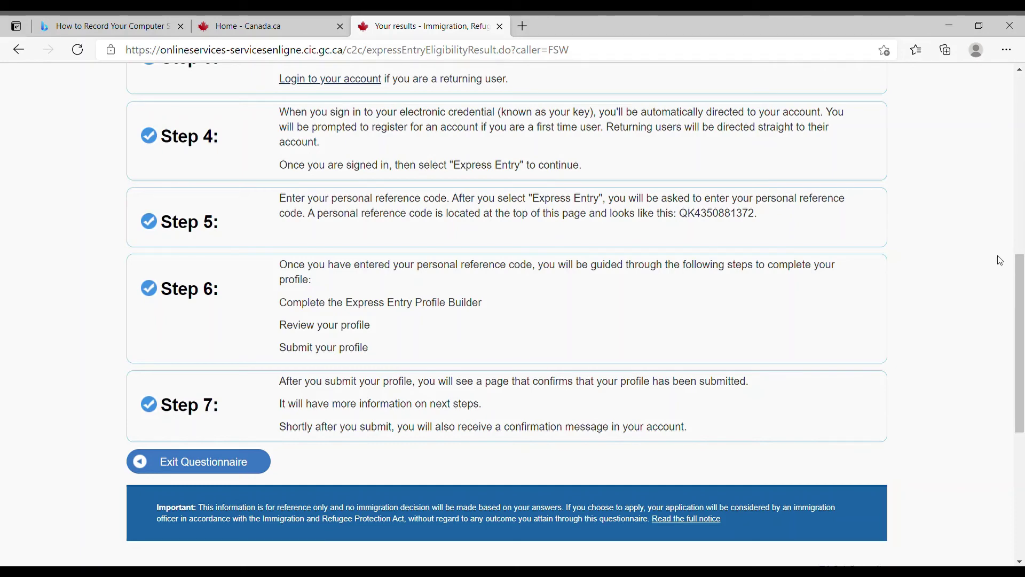
pyautogui.moveTo(1020, 283); pyautogui.dragTo(1023, 219)
pyautogui.scroll(5, 1023, 219)
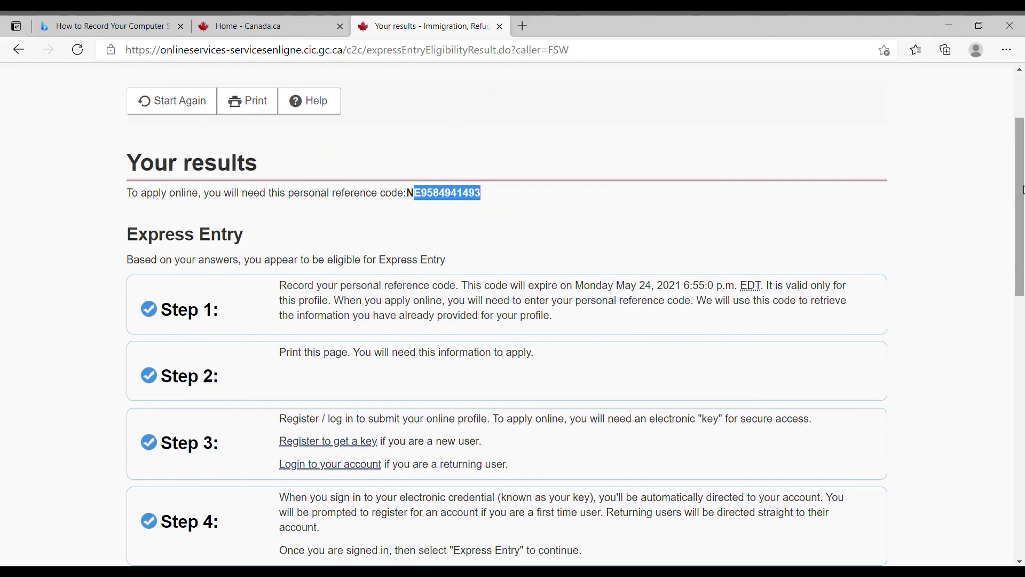
pyautogui.moveTo(1023, 189); pyautogui.dragTo(1009, 325)
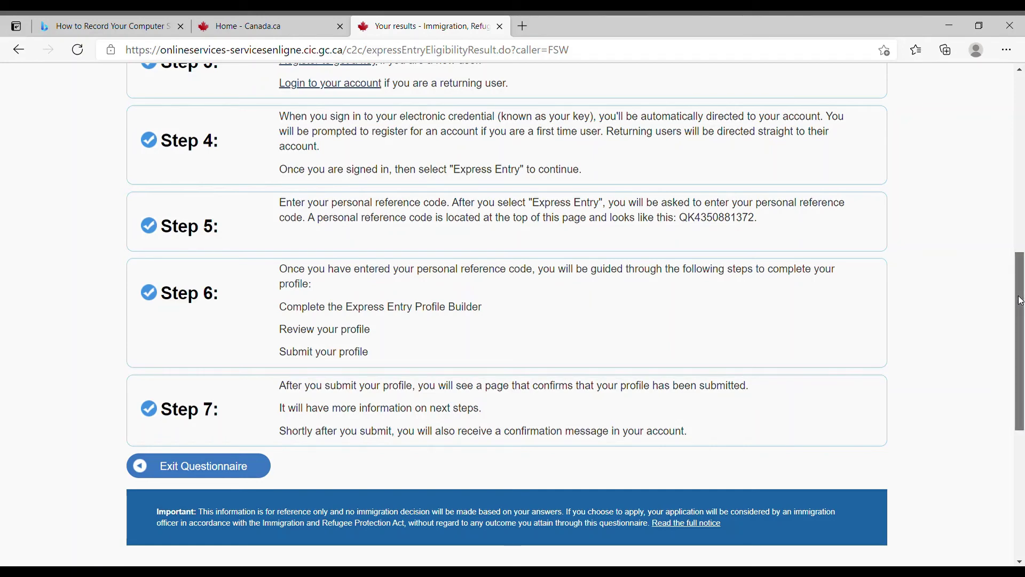
pyautogui.moveTo(1020, 301); pyautogui.dragTo(1021, 330)
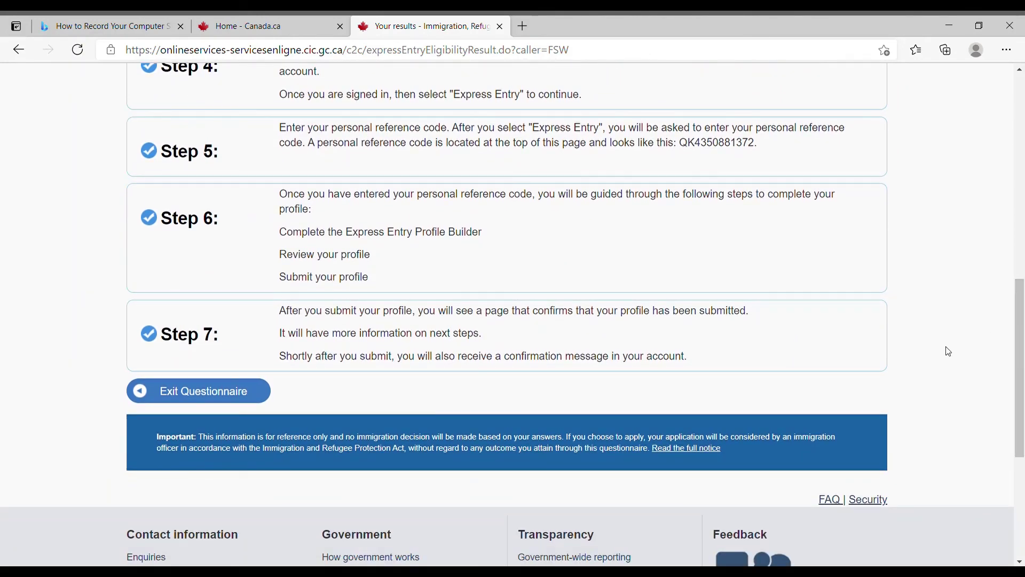
pyautogui.click(212, 395)
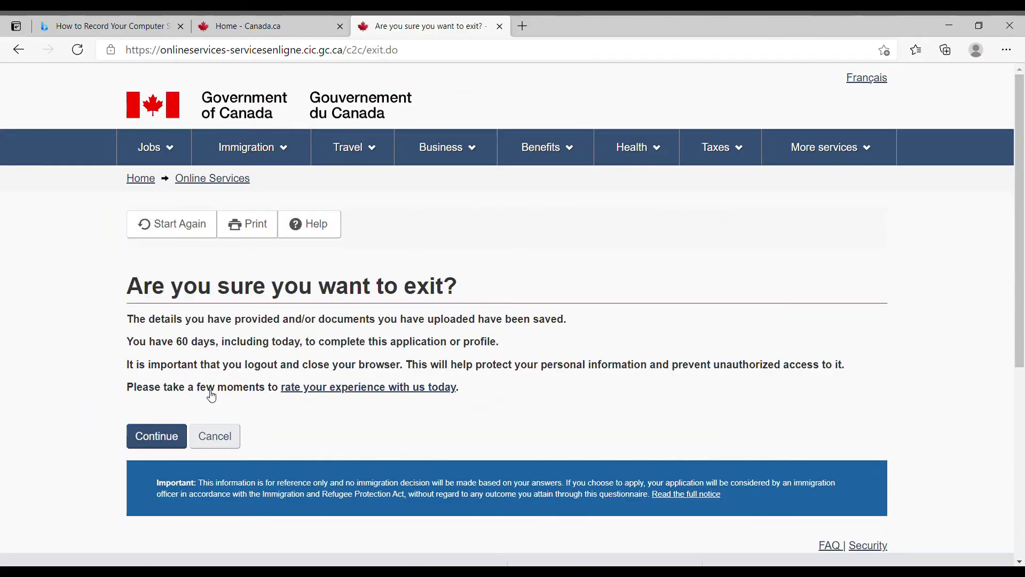
pyautogui.click(158, 438)
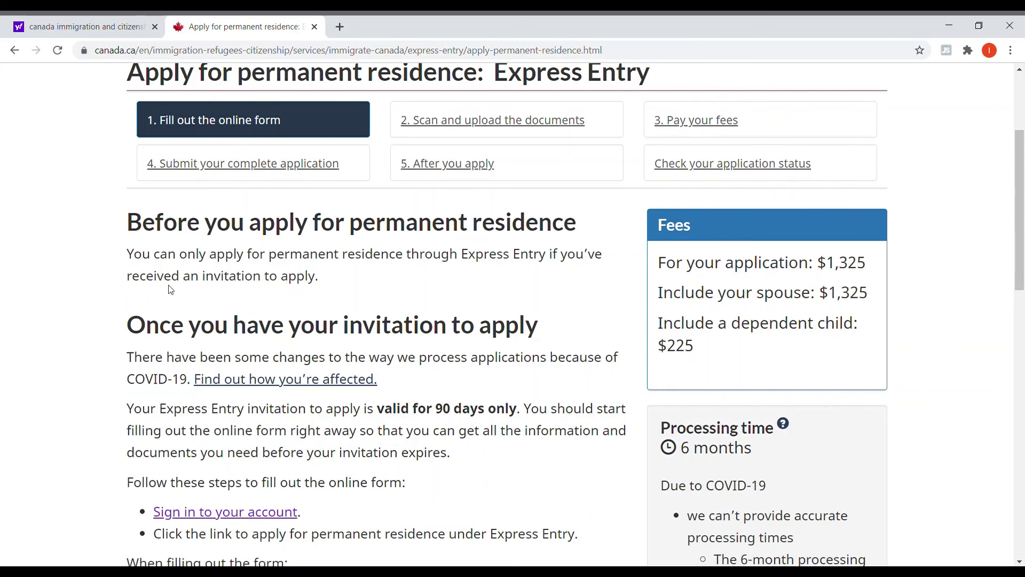
# Highlight the invitation requirement and the invitation's validity period on the Express Entry permanent residence page, and read the online form instructions.
pyautogui.moveTo(606, 255); pyautogui.dragTo(330, 282)
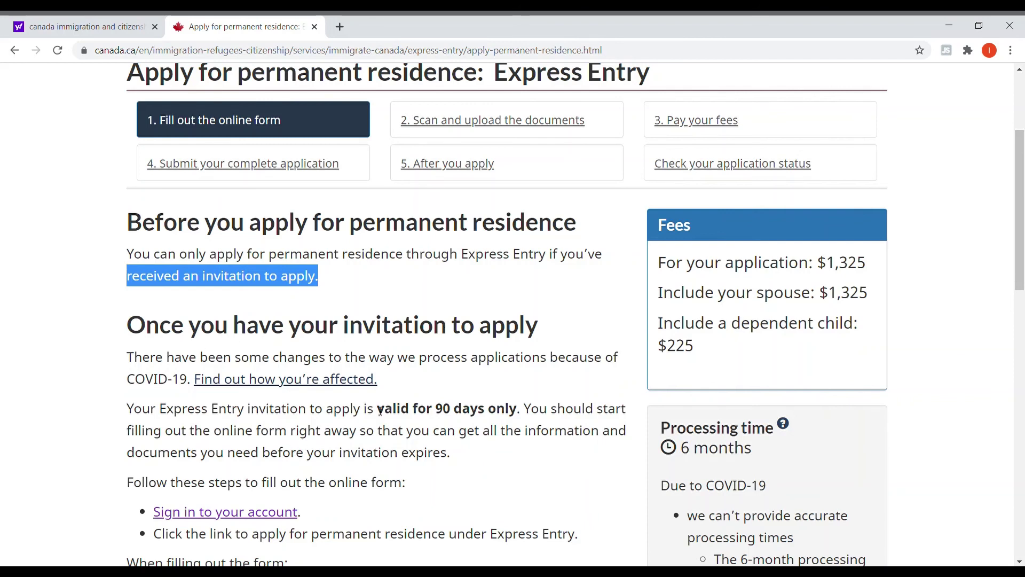
pyautogui.moveTo(375, 409); pyautogui.dragTo(526, 409)
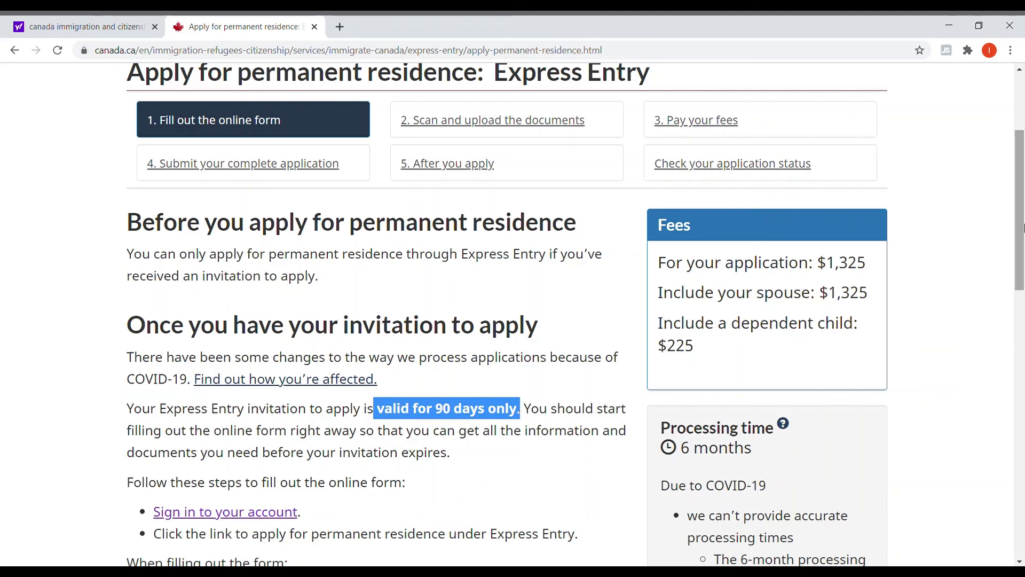
pyautogui.moveTo(1021, 187); pyautogui.dragTo(1021, 256)
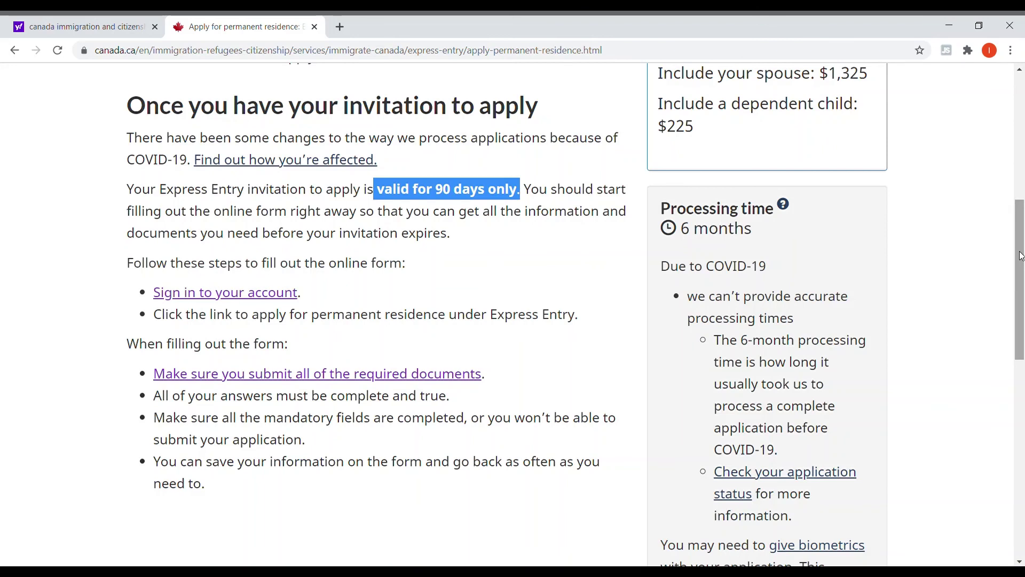
pyautogui.click(456, 260)
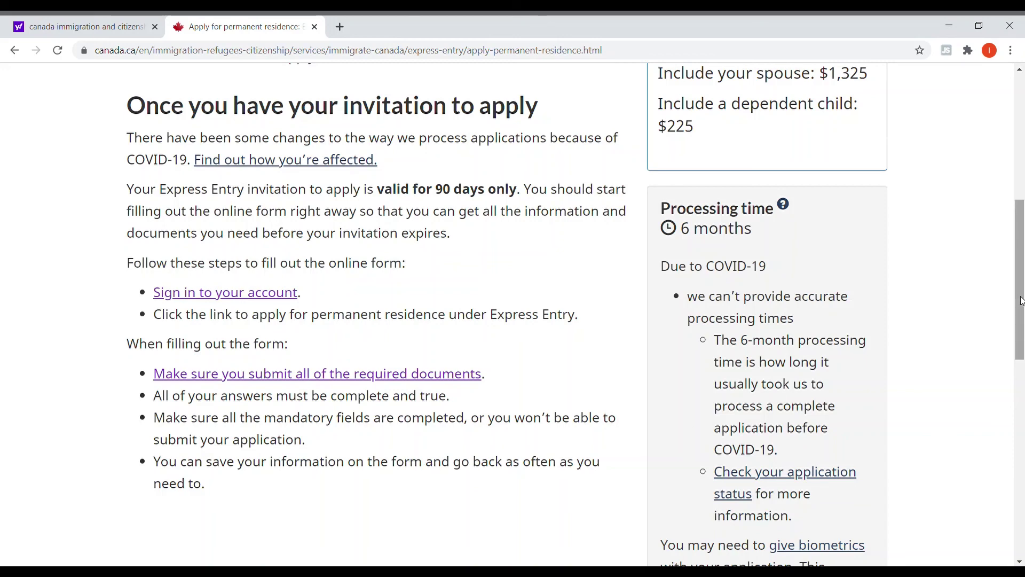
# Review the fees, processing time and required form-filling steps on the Express Entry permanent residence page, and return to its heading.
pyautogui.moveTo(1022, 301); pyautogui.dragTo(1022, 242)
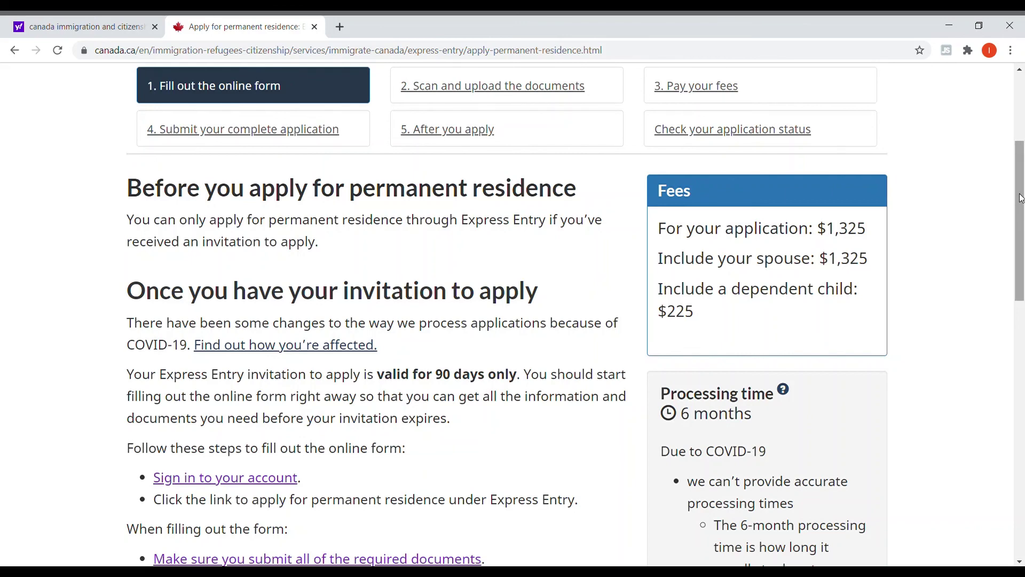
pyautogui.moveTo(1021, 203); pyautogui.dragTo(1016, 253)
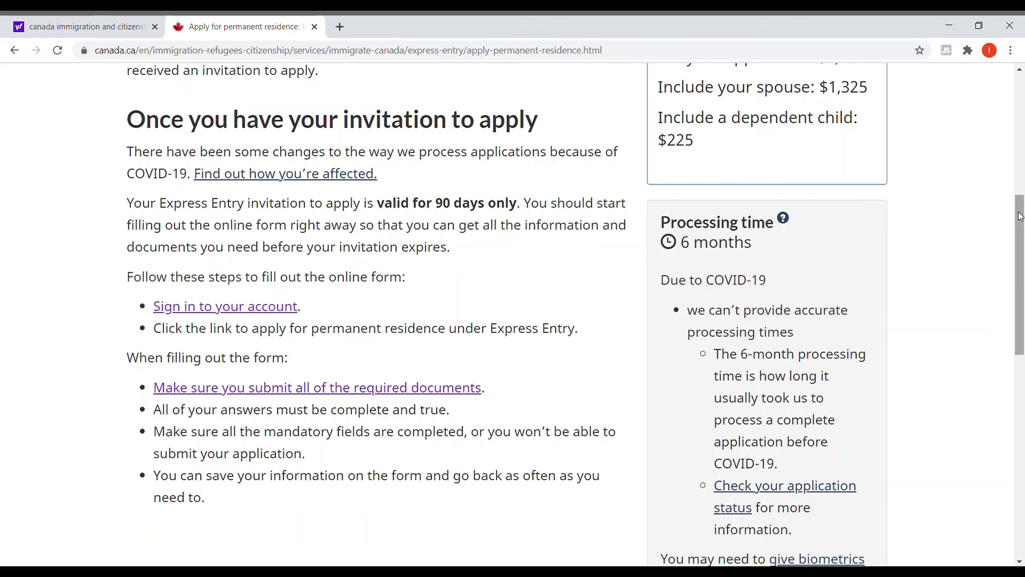
pyautogui.moveTo(1021, 215); pyautogui.dragTo(1023, 99)
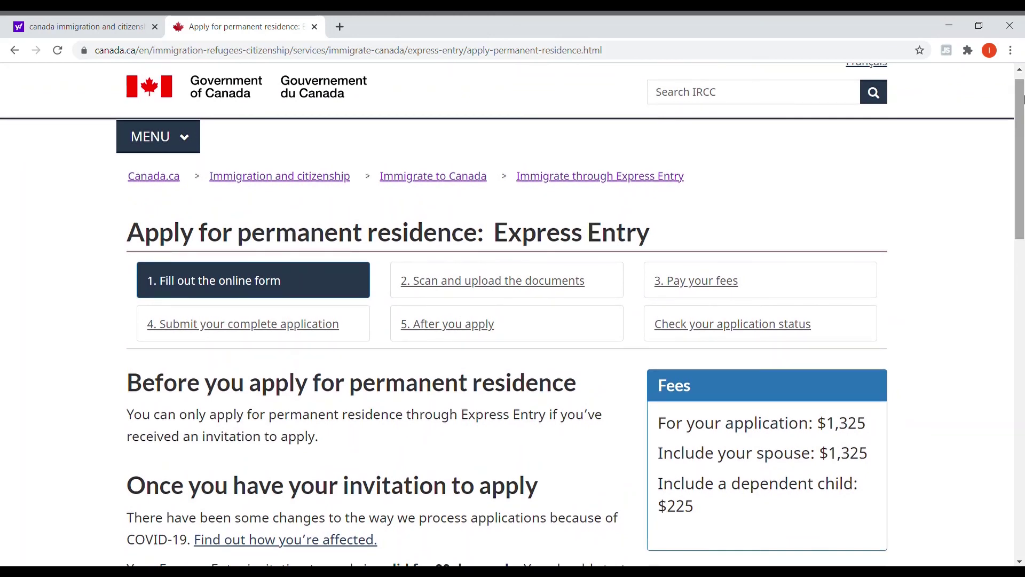